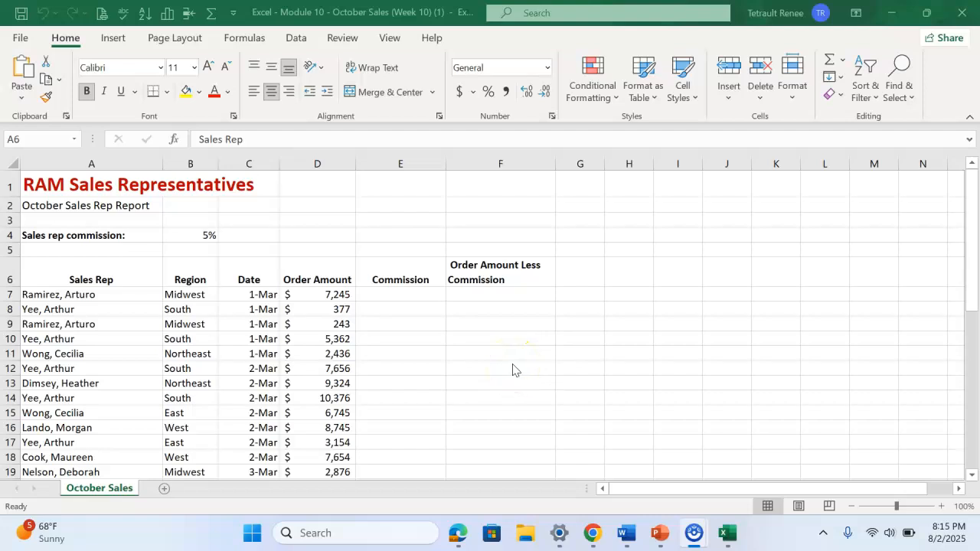
# Format the sales data in A6:F41 as a table with headers, using a purple medium style
pyautogui.click(128, 268)
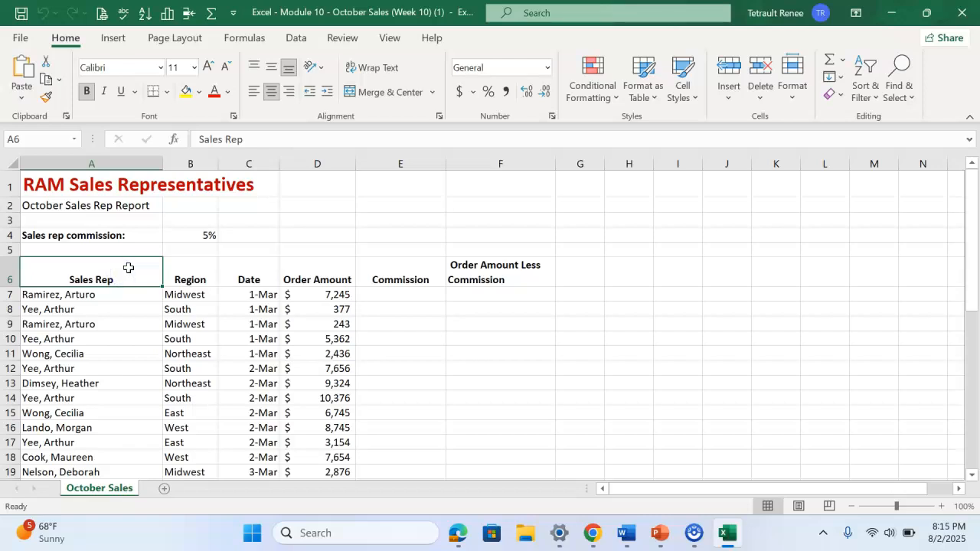
pyautogui.moveTo(127, 275); pyautogui.dragTo(519, 444)
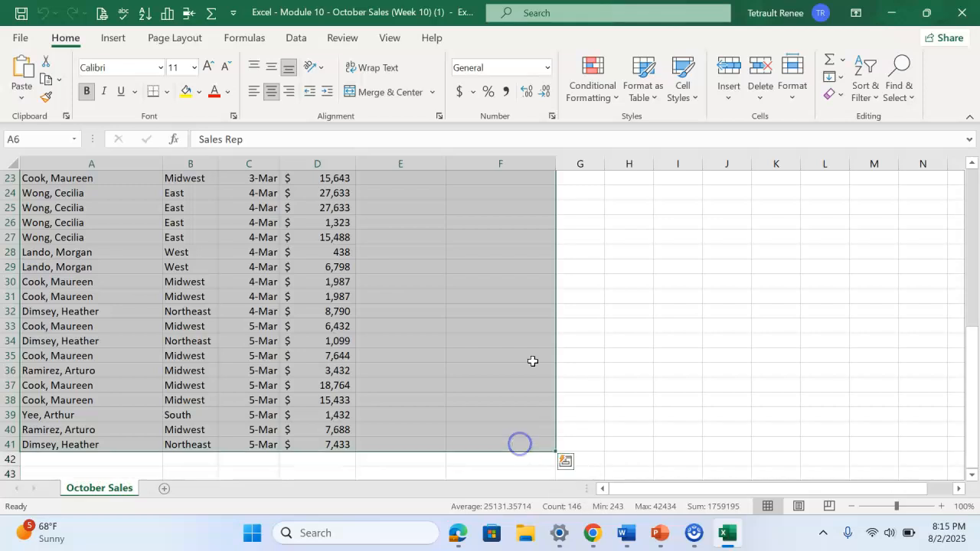
pyautogui.click(638, 86)
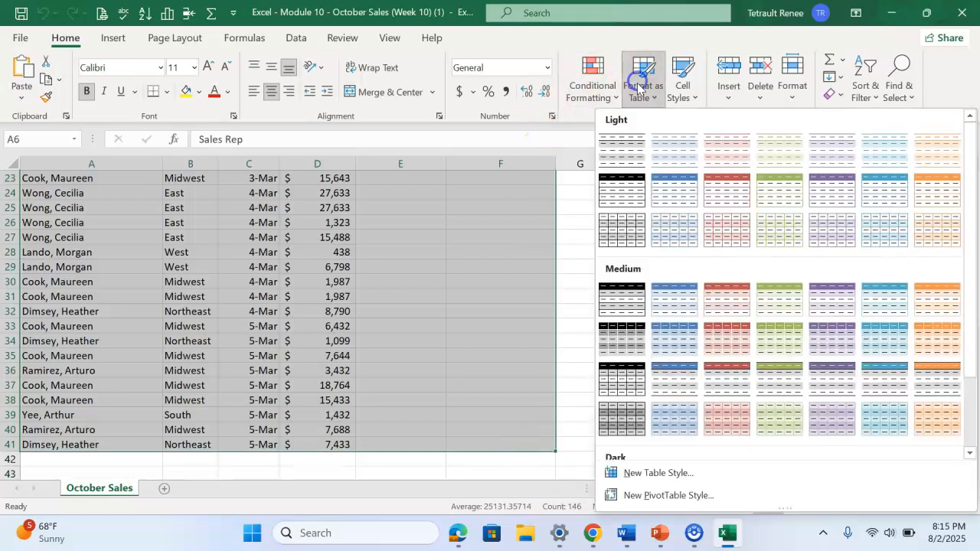
pyautogui.click(835, 305)
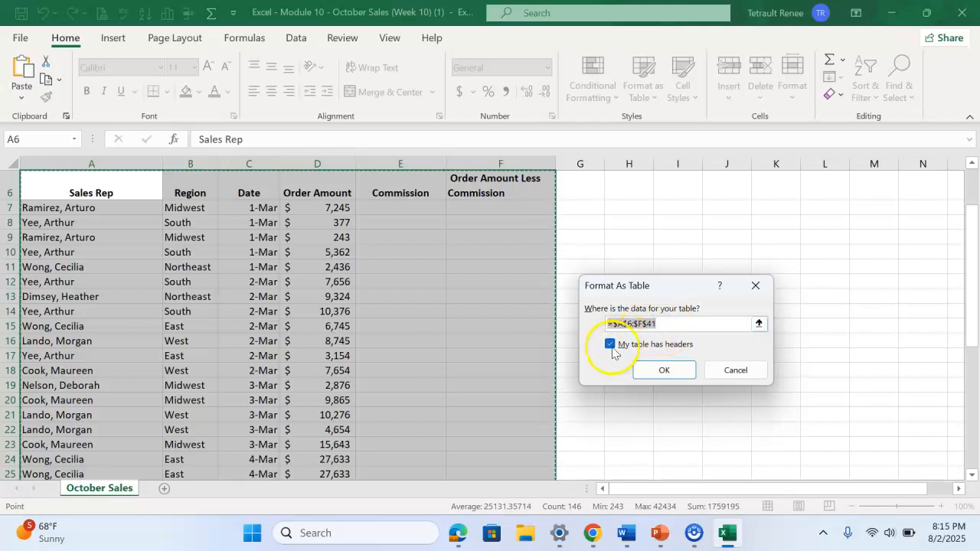
pyautogui.click(664, 370)
# Fill the Commission column from E7 with the formula =[@[Order Amount]]*$B$4, using an absolute reference to the commission rate
pyautogui.scroll(2, 474, 283)
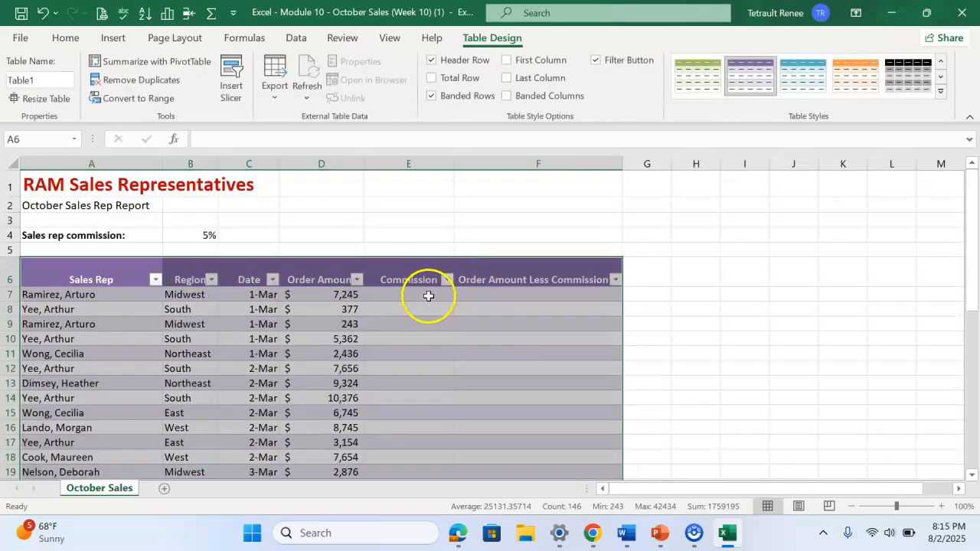
pyautogui.click(429, 296)
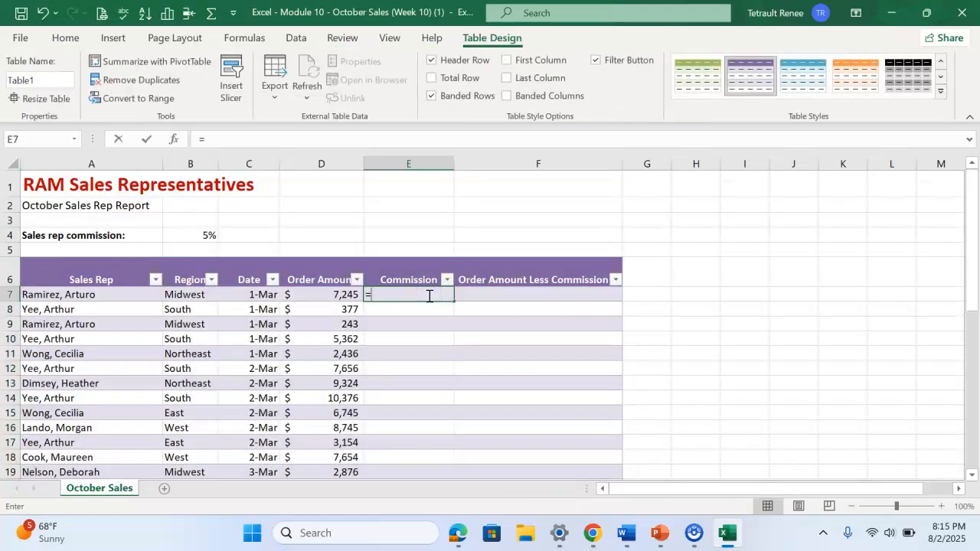
pyautogui.write('=')
pyautogui.click(337, 294)
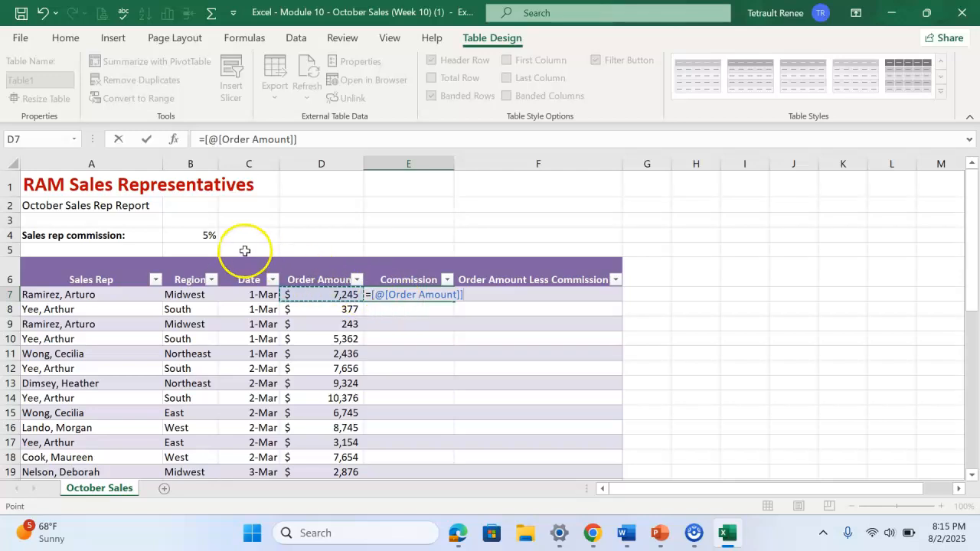
pyautogui.write('*')
pyautogui.click(185, 235)
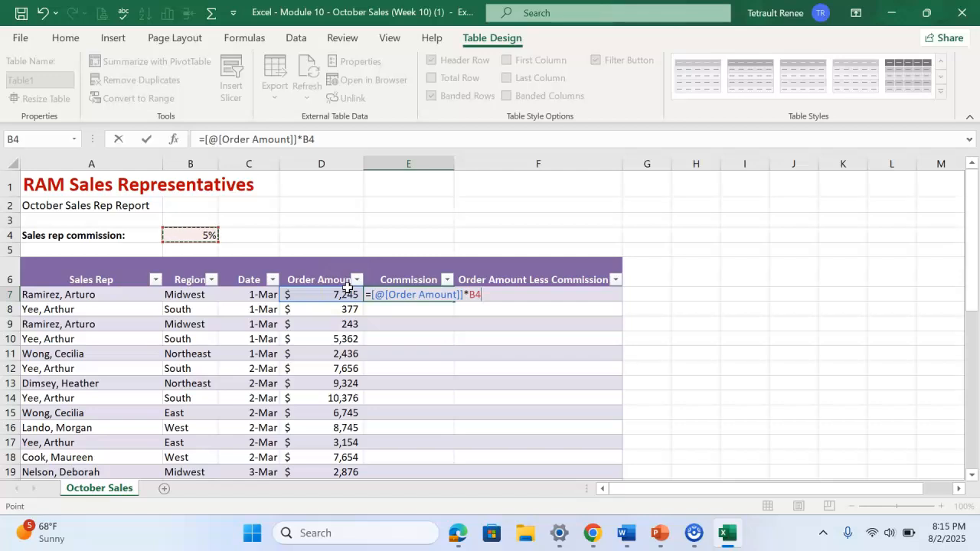
pyautogui.click(284, 142)
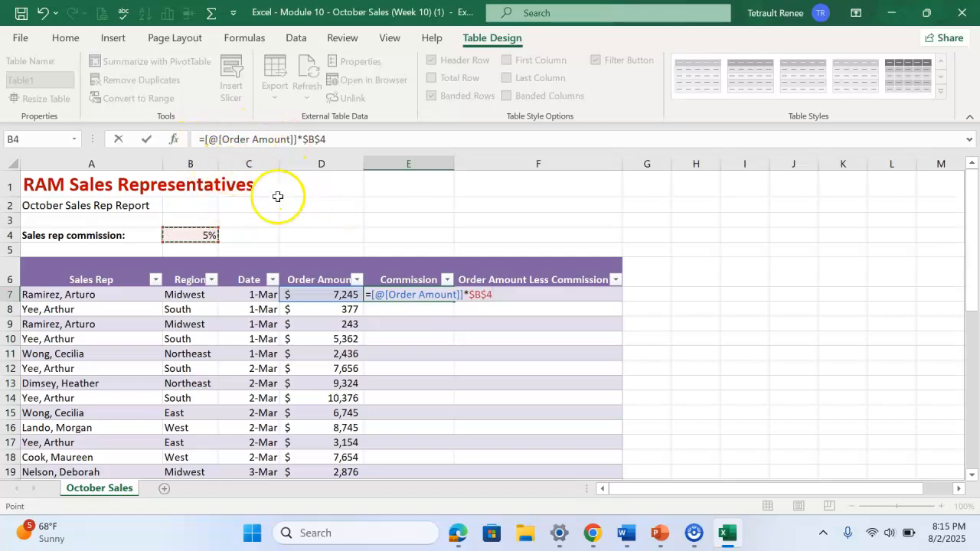
pyautogui.click(148, 142)
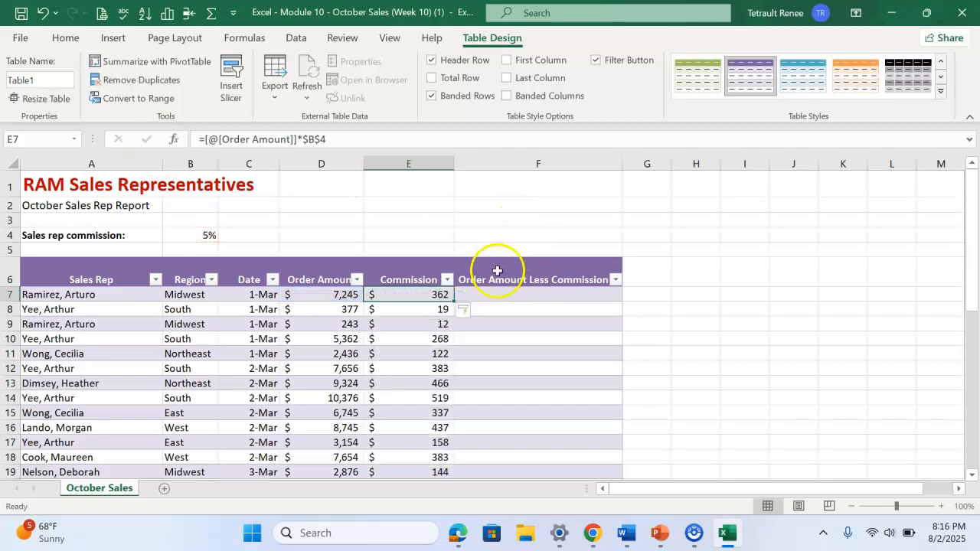
pyautogui.click(520, 298)
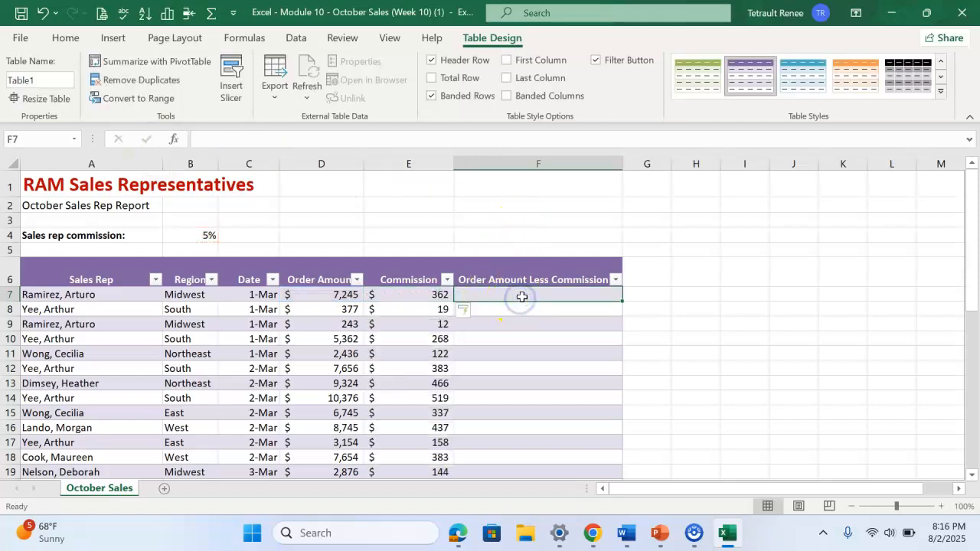
pyautogui.write('=')
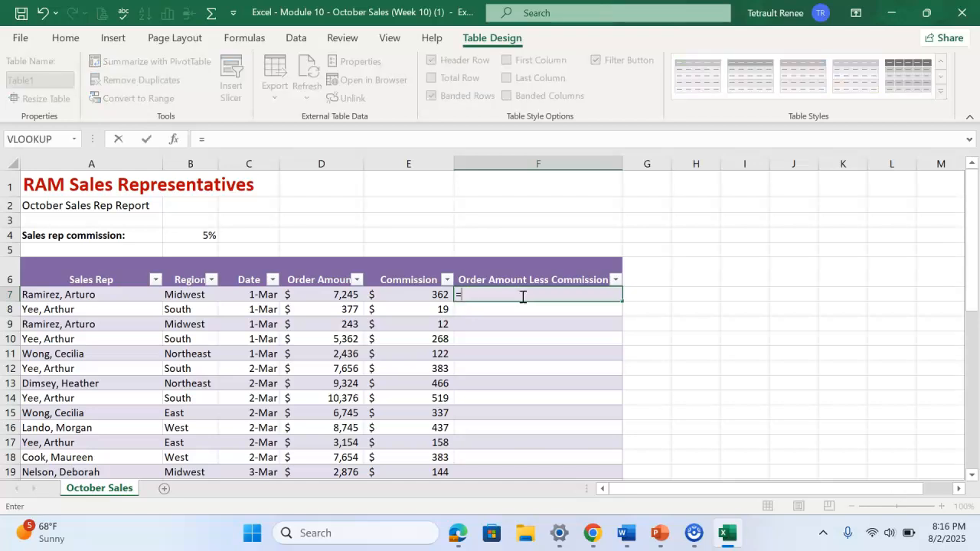
pyautogui.click(332, 292)
pyautogui.write('-')
pyautogui.click(408, 294)
pyautogui.click(147, 138)
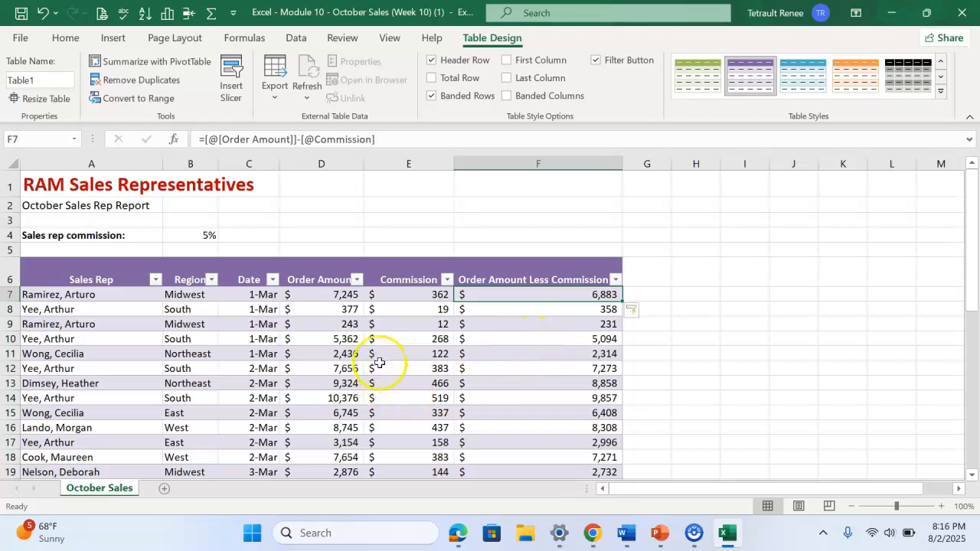
# Sort the table by Sales Rep from A to Z
pyautogui.click(155, 280)
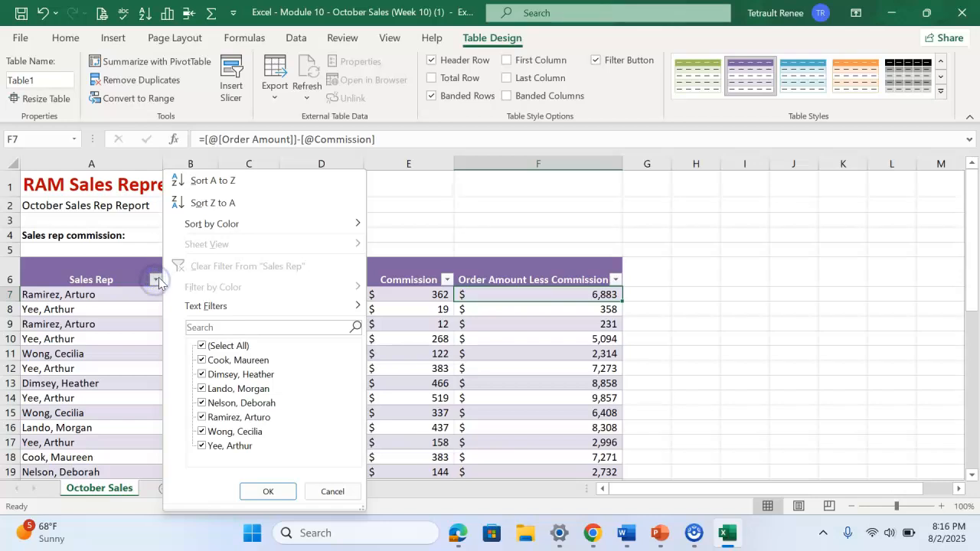
pyautogui.click(223, 183)
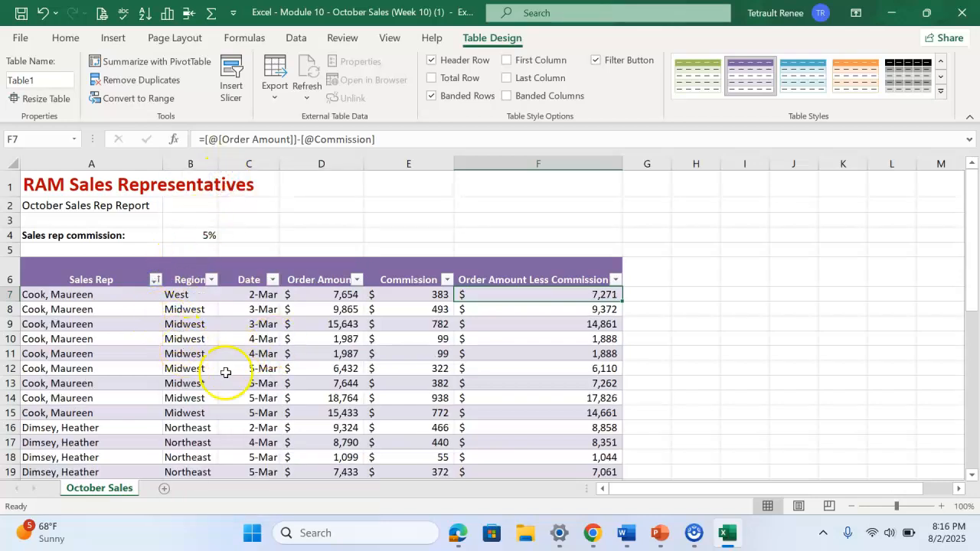
# Create a copy of the October Sales worksheet at the end of the same workbook
pyautogui.rightClick(106, 494)
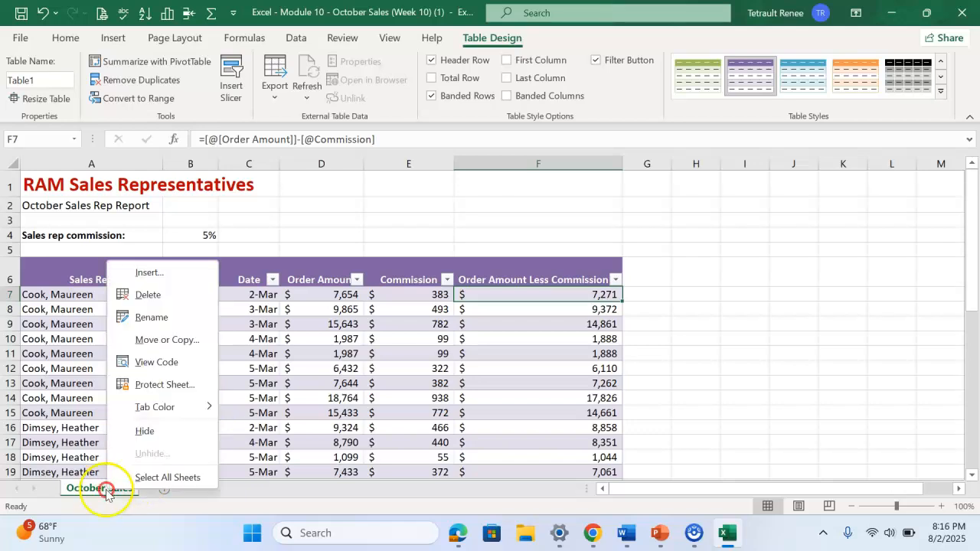
pyautogui.click(174, 342)
pyautogui.click(95, 323)
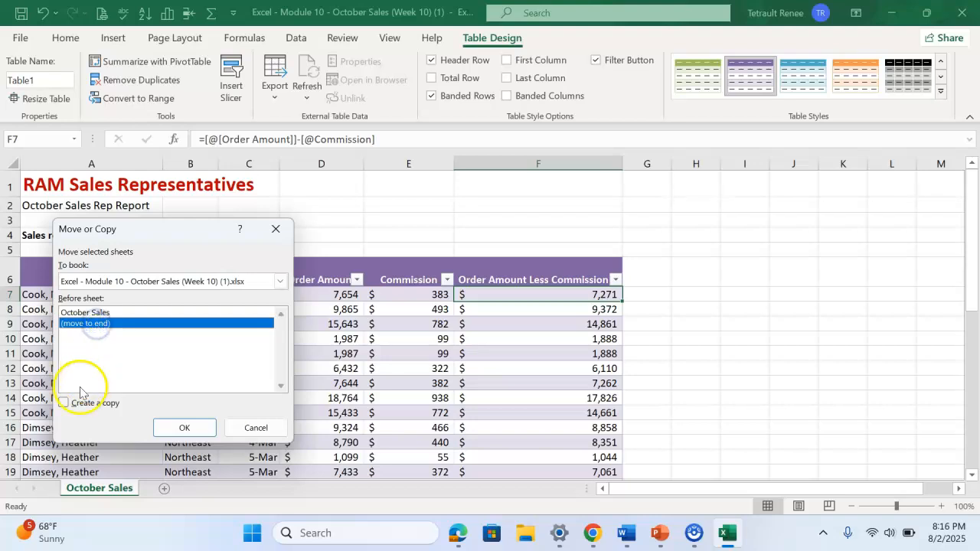
pyautogui.click(64, 404)
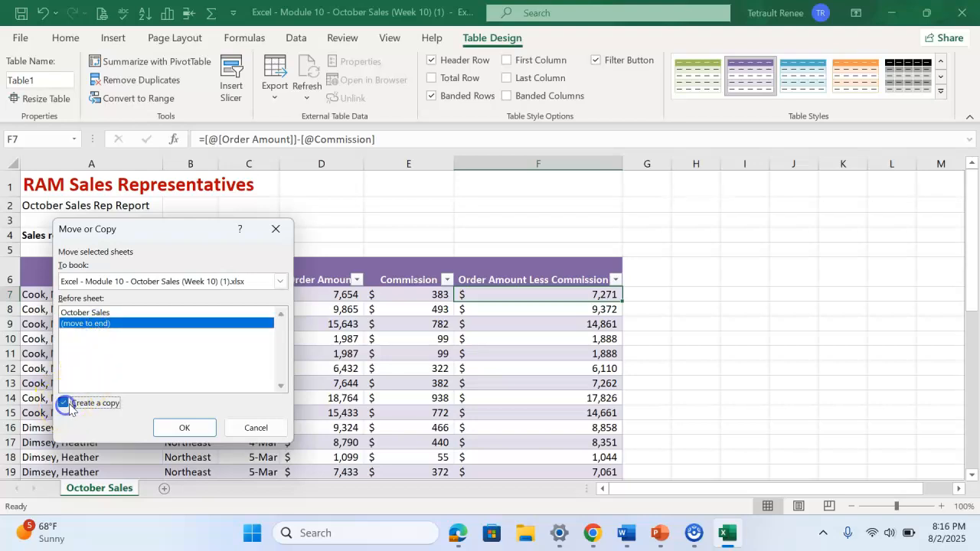
pyautogui.click(191, 427)
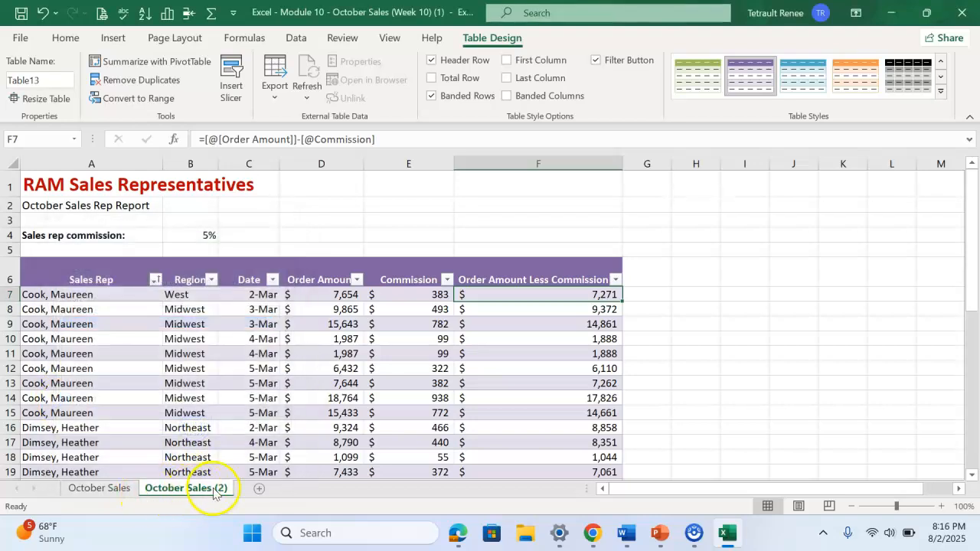
# Convert the table on the original October Sales sheet to a normal range
pyautogui.click(104, 491)
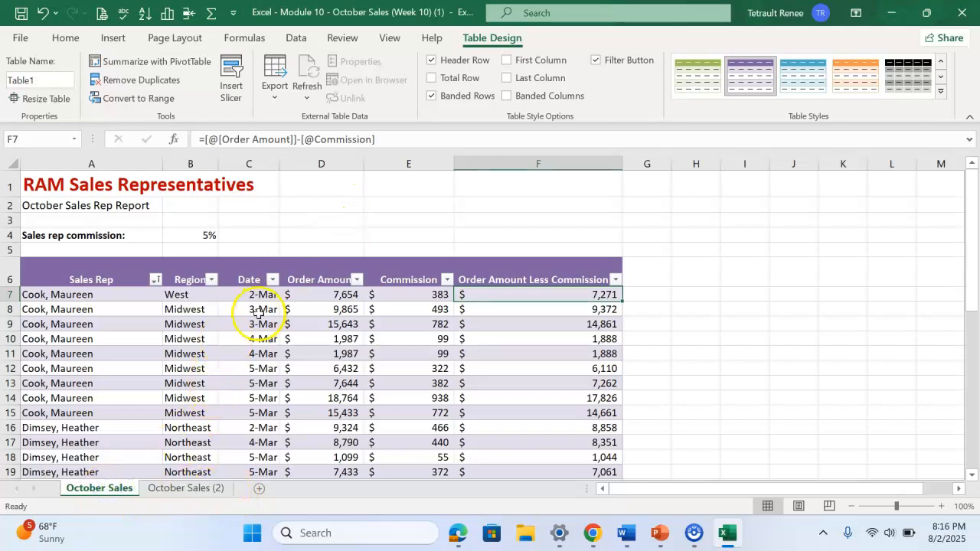
pyautogui.click(238, 334)
pyautogui.click(301, 39)
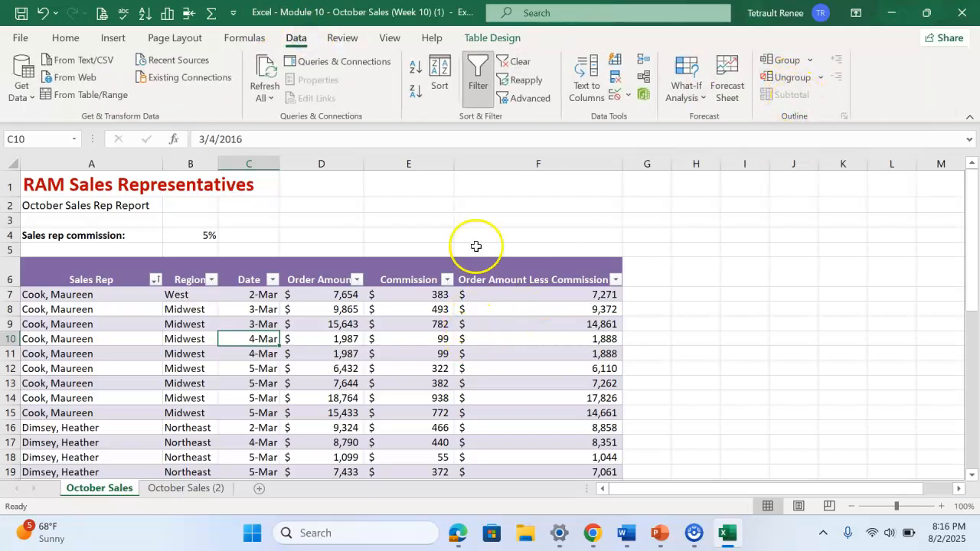
pyautogui.click(498, 39)
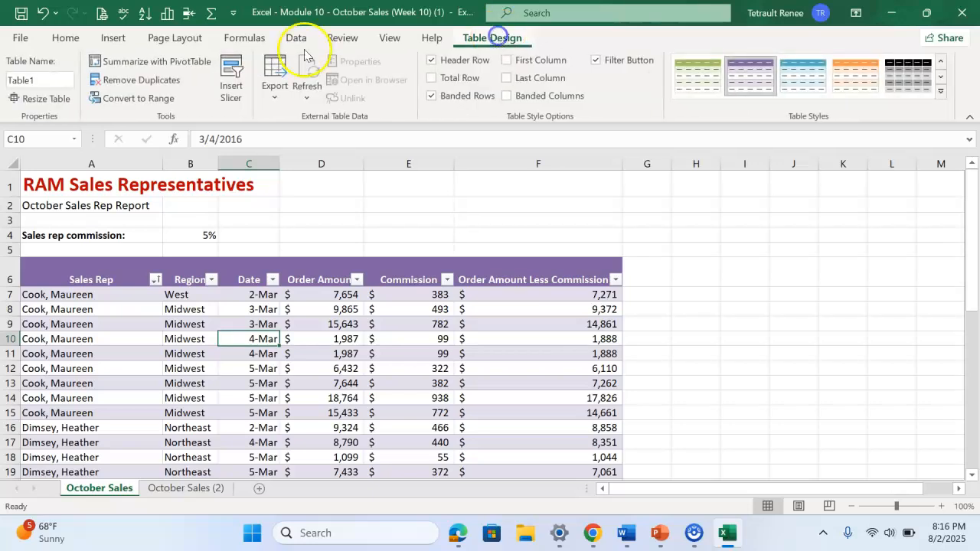
pyautogui.click(137, 102)
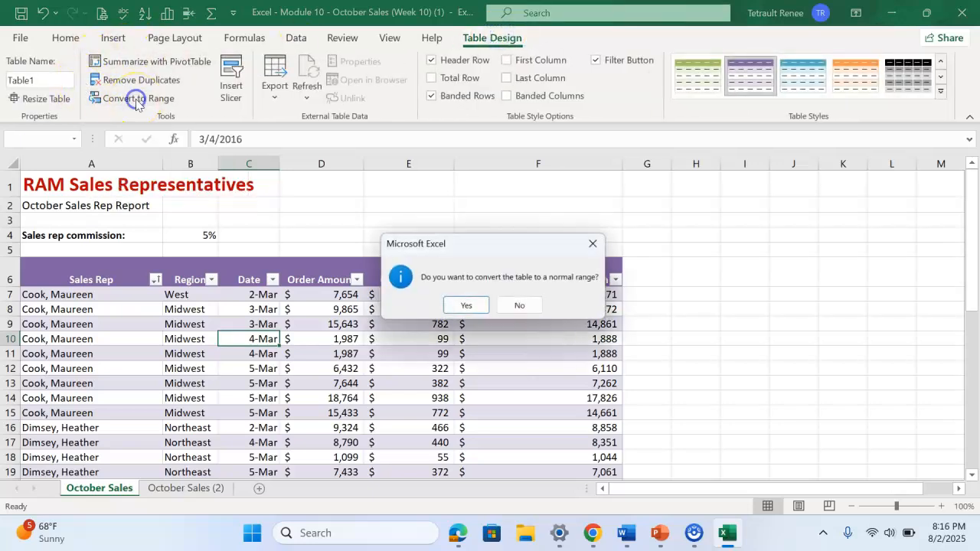
pyautogui.click(469, 308)
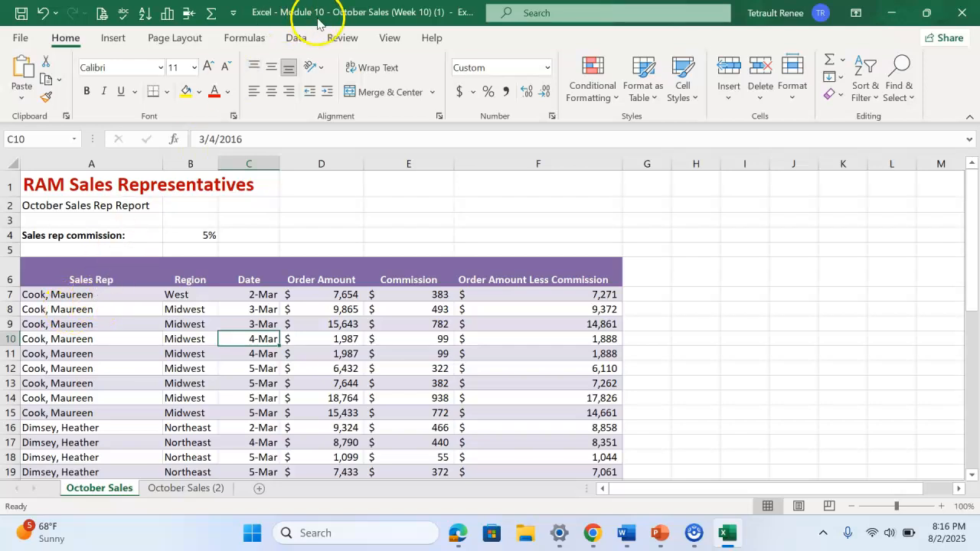
# Try out the header filter on the converted range's Sales Rep column, and remove the header filters again
pyautogui.click(300, 43)
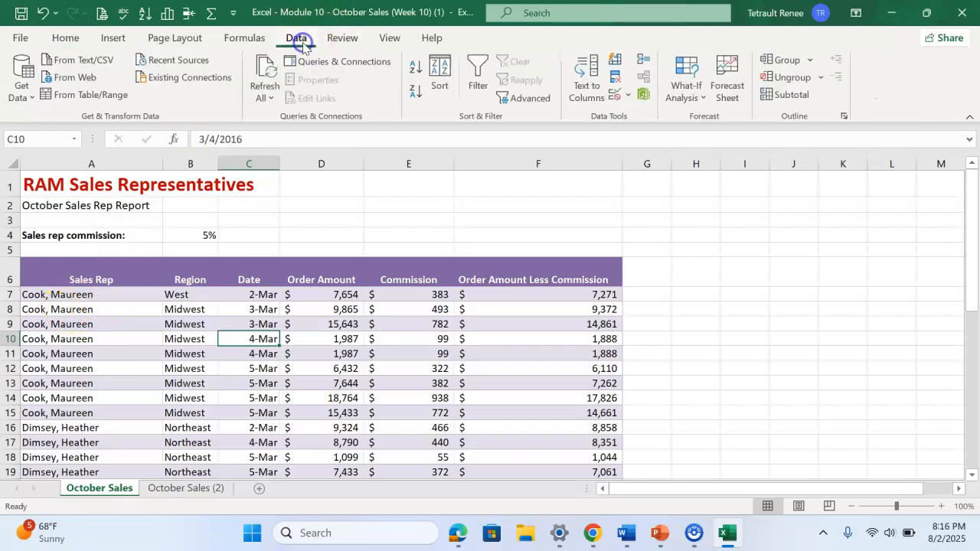
pyautogui.click(478, 83)
pyautogui.click(155, 279)
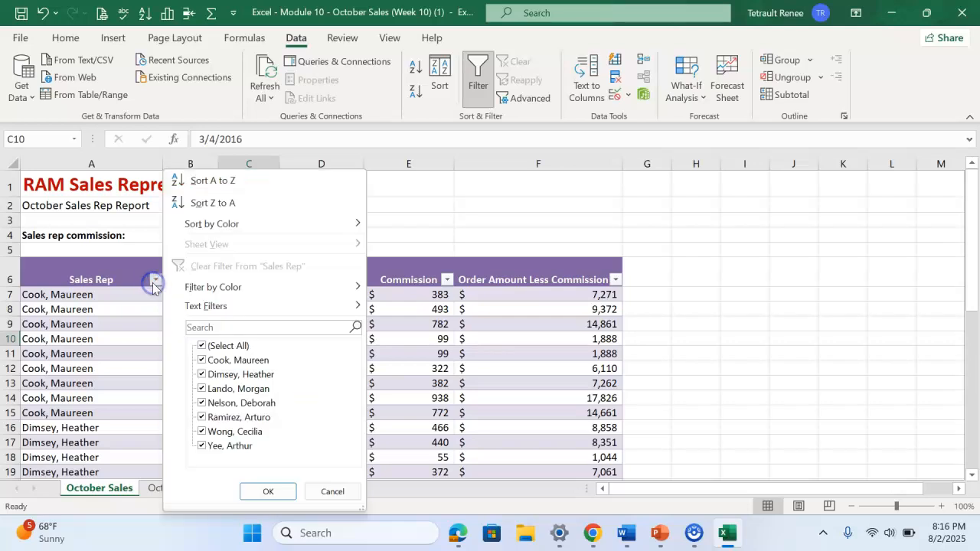
pyautogui.click(332, 491)
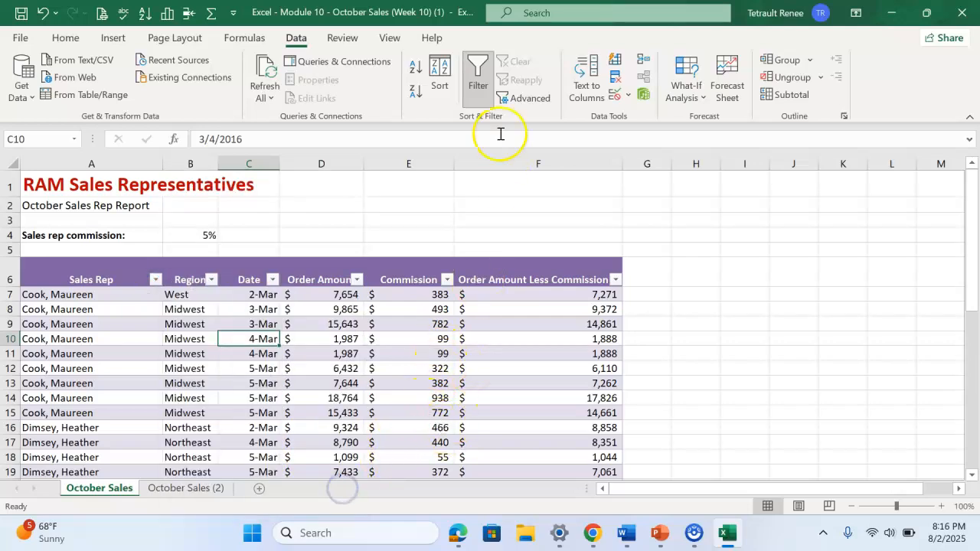
pyautogui.click(478, 83)
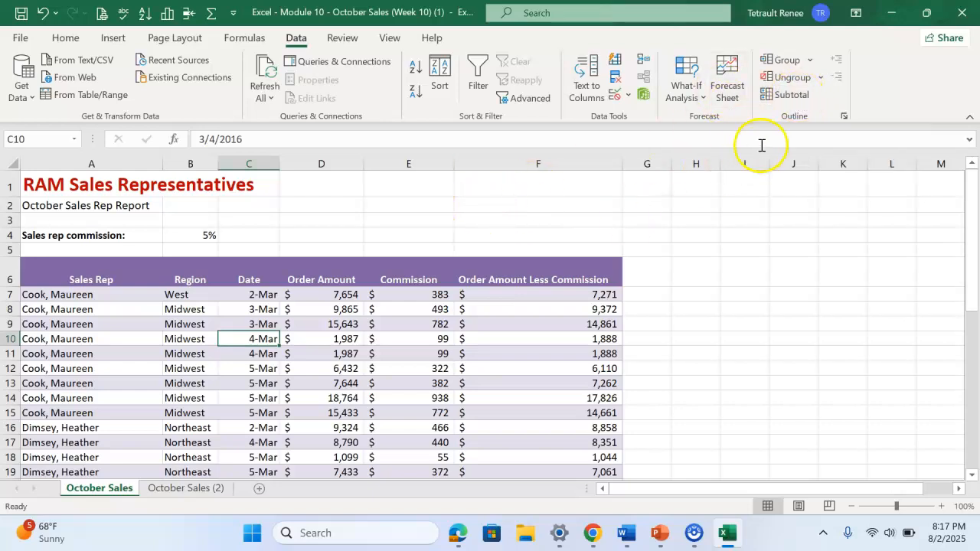
# Add Sum subtotals at each change in Sales Rep for Order Amount, Commission and Order Amount Less Commission, and review the subtotal rows
pyautogui.click(793, 98)
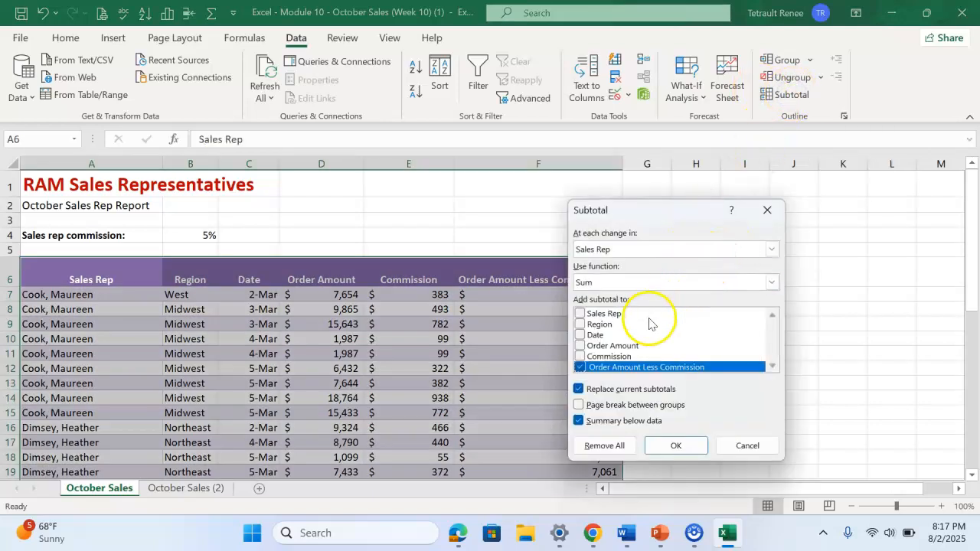
pyautogui.click(581, 347)
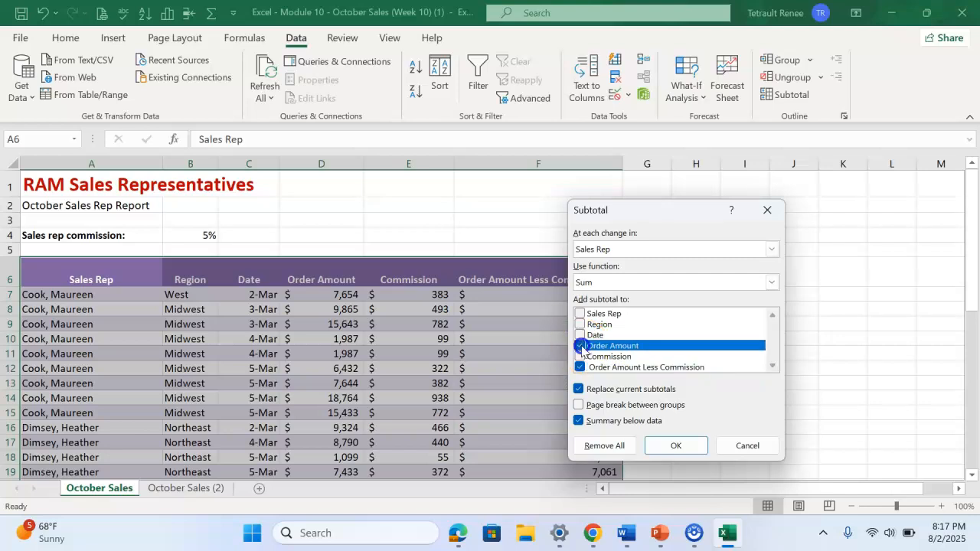
pyautogui.click(581, 357)
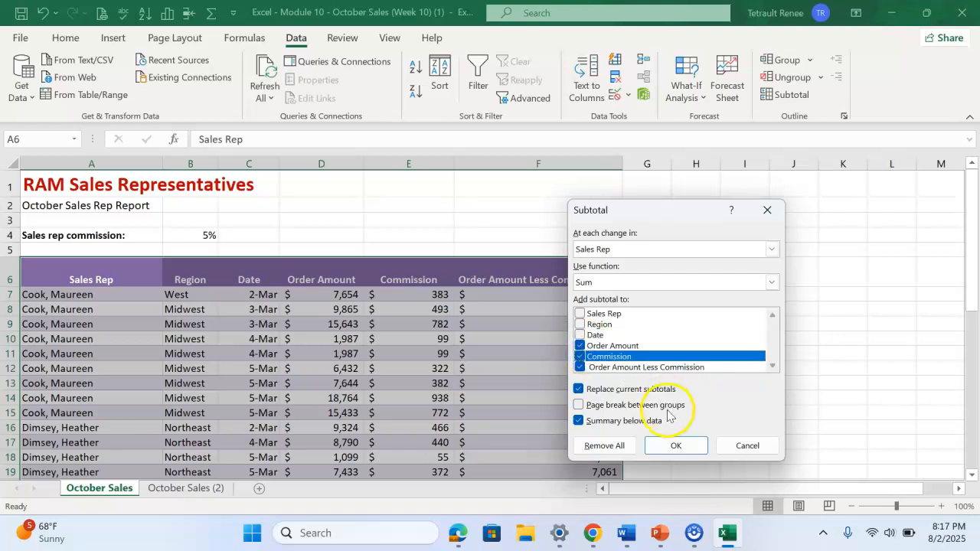
pyautogui.click(674, 449)
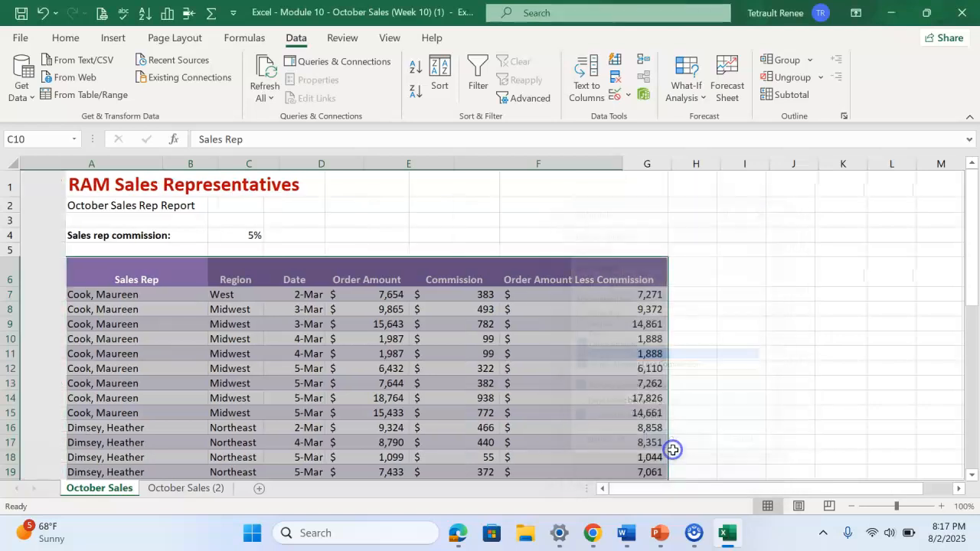
pyautogui.scroll(-1, 144, 316)
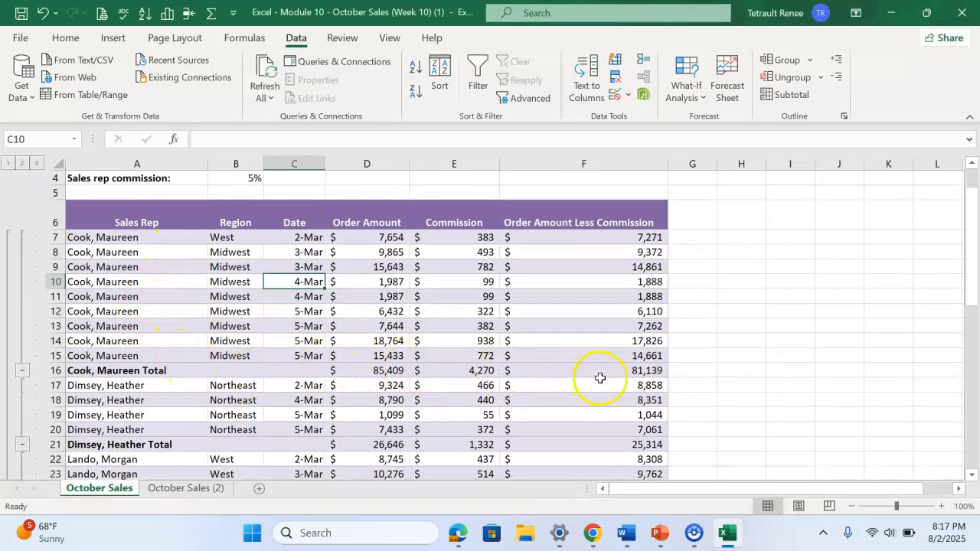
pyautogui.scroll(-2, 567, 387)
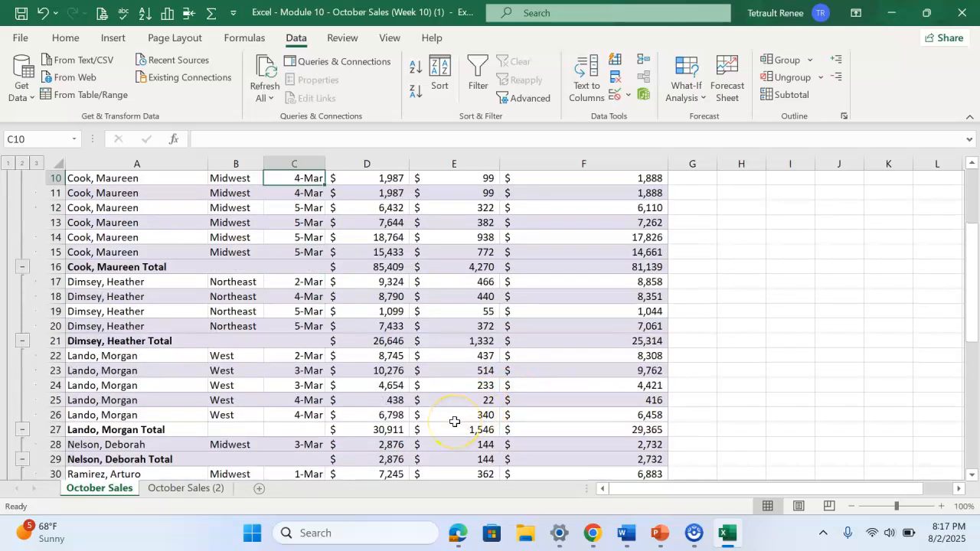
pyautogui.scroll(2, 454, 422)
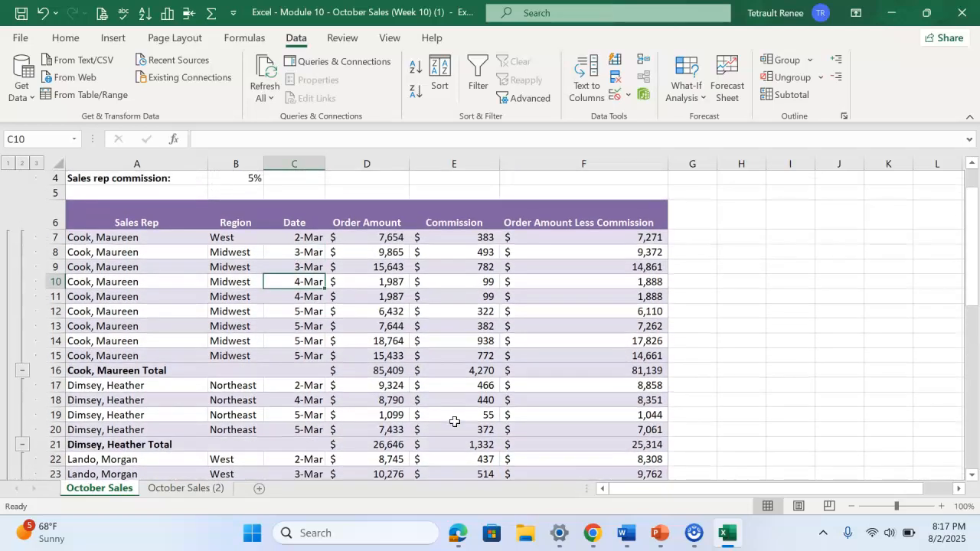
# Review the sales rep subtotals down to the grand total, try outline levels 2 and 1, and restore full detail at level 3
pyautogui.scroll(-6, 454, 422)
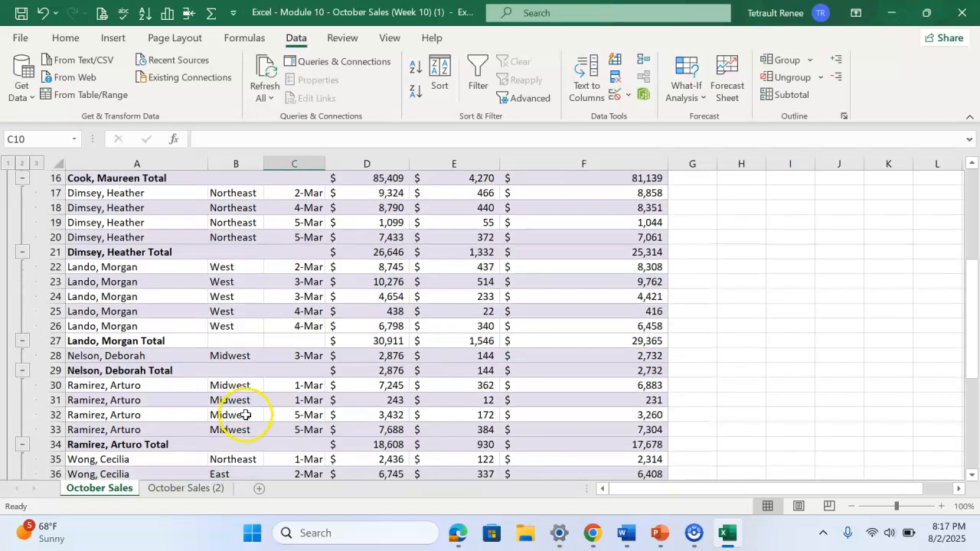
pyautogui.scroll(-3, 295, 404)
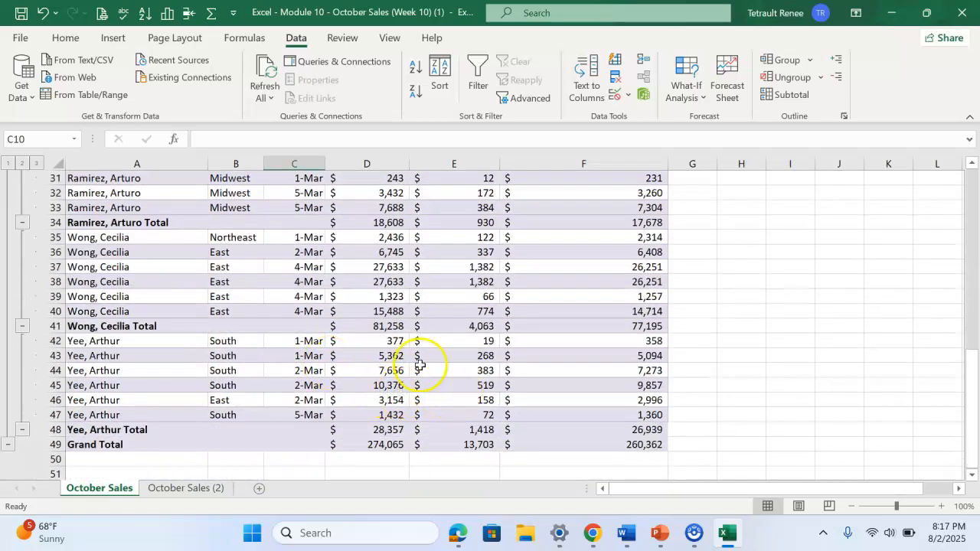
pyautogui.scroll(5, 142, 255)
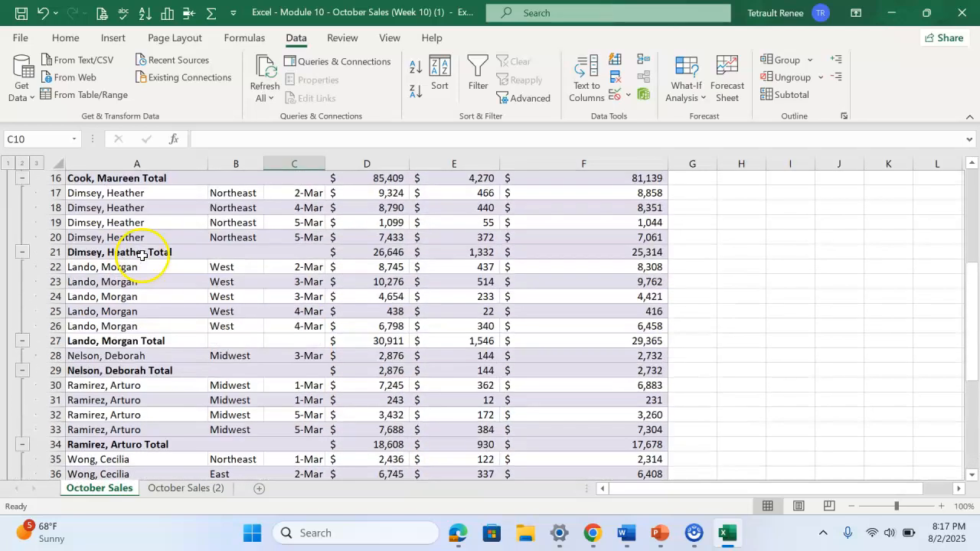
pyautogui.scroll(5, 163, 258)
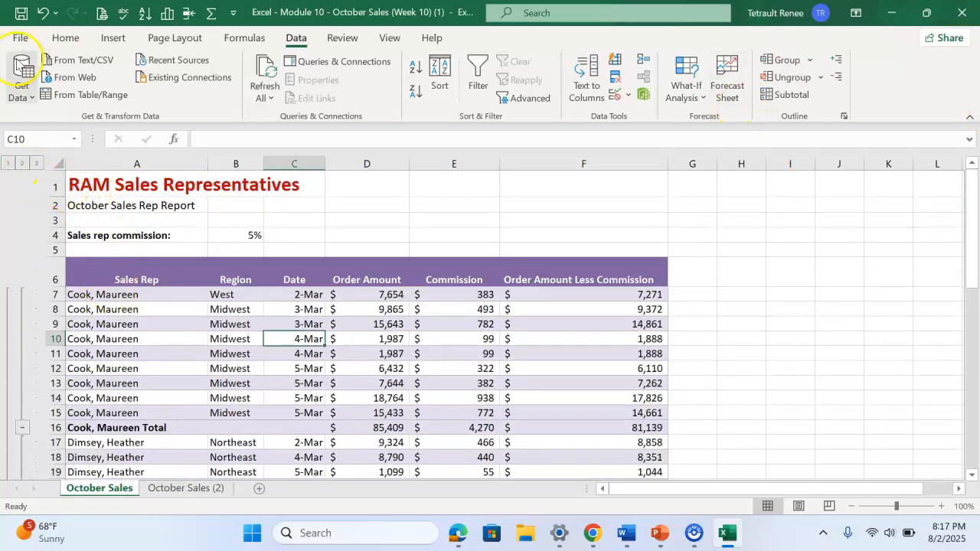
pyautogui.click(23, 163)
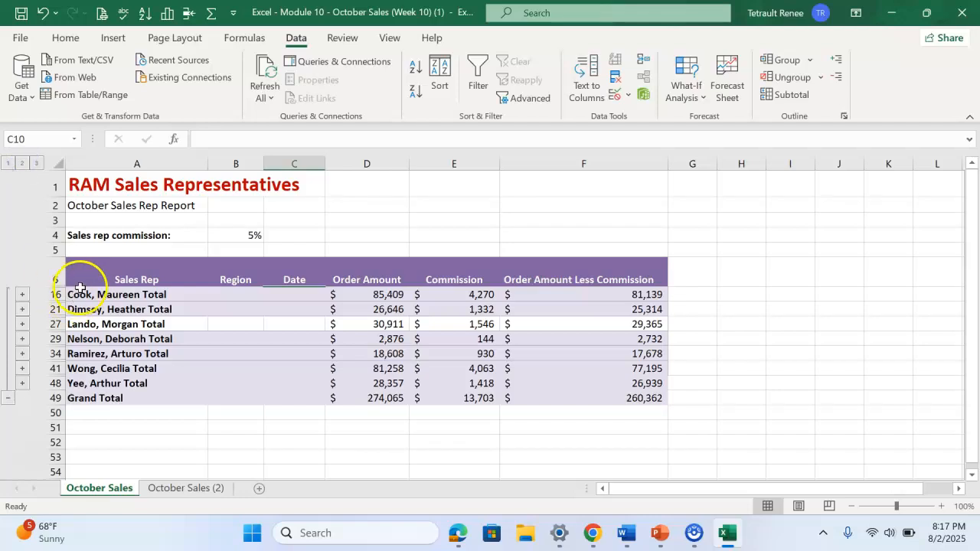
pyautogui.click(6, 163)
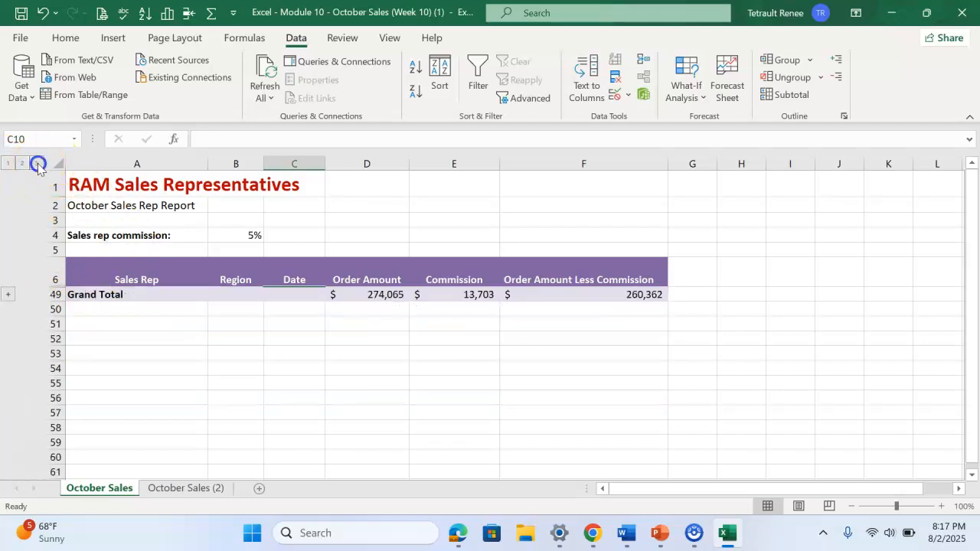
pyautogui.click(37, 164)
pyautogui.click(473, 356)
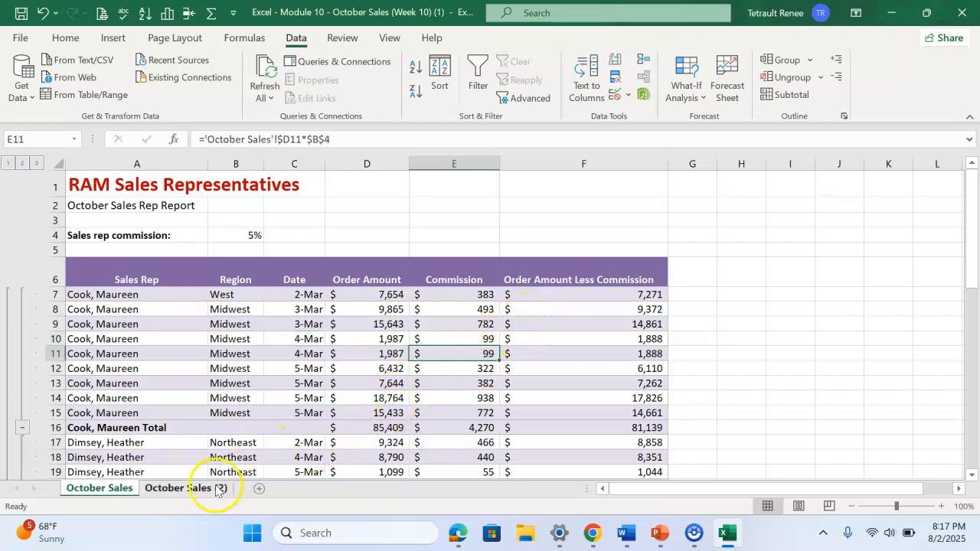
# Create a blank PivotTable on a new worksheet from the table on the October Sales (2) sheet
pyautogui.click(189, 490)
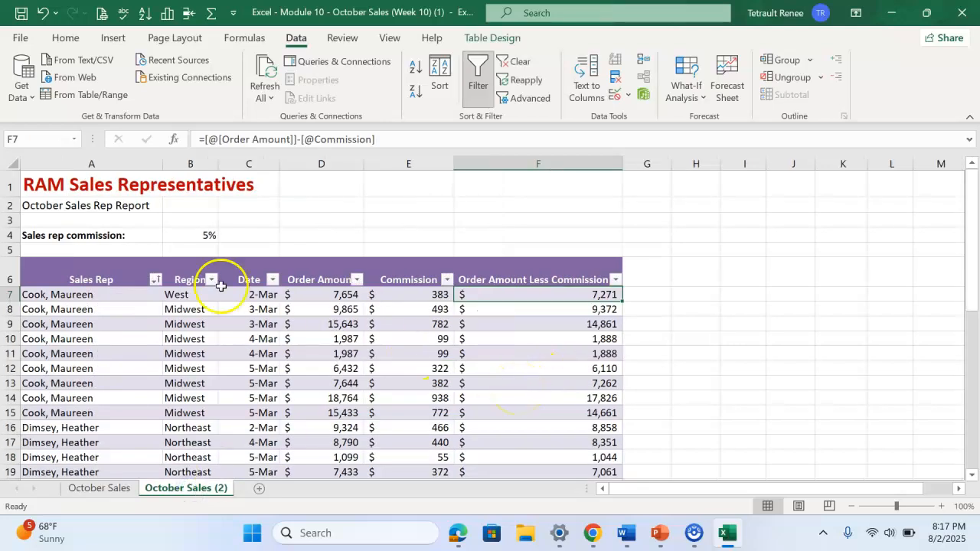
pyautogui.click(119, 38)
pyautogui.click(31, 68)
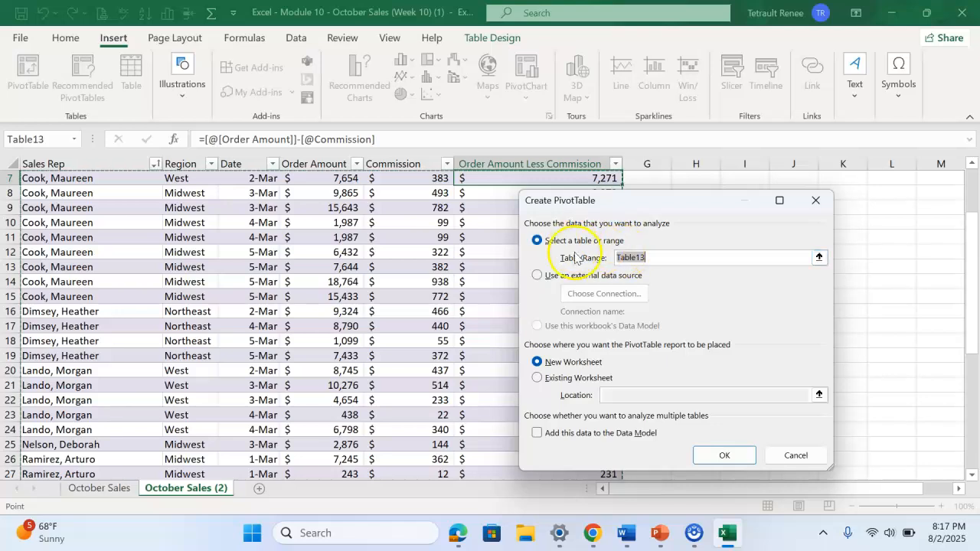
pyautogui.scroll(2, 361, 219)
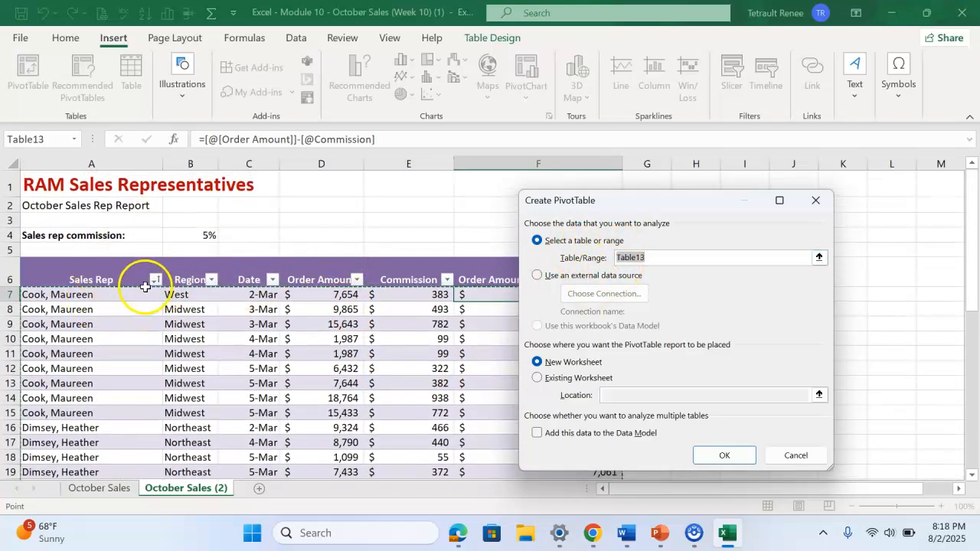
pyautogui.scroll(-2, 409, 374)
pyautogui.click(727, 456)
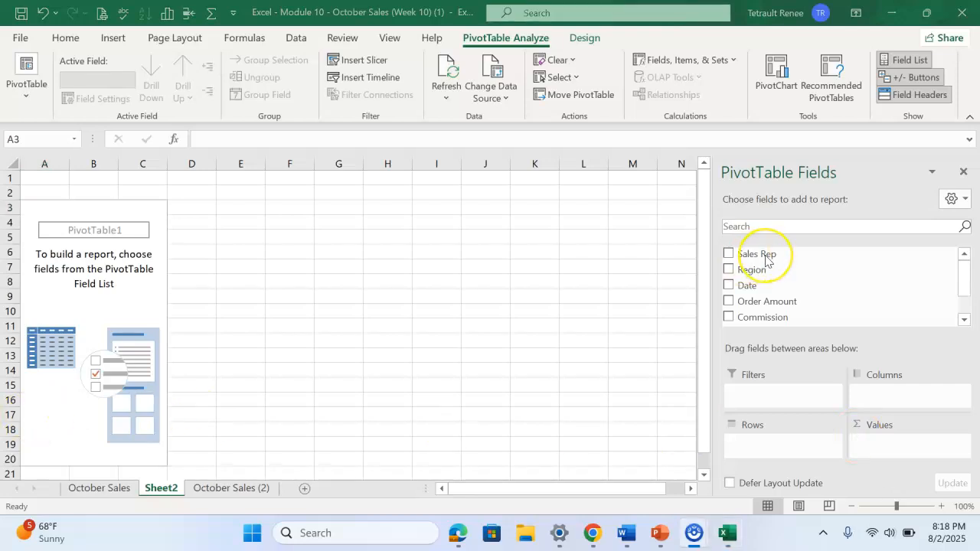
# Put Sales Rep in the PivotTable's Rows and sum Order Amount, Order Amount Less Commission and Commission as its Values
pyautogui.moveTo(767, 260); pyautogui.dragTo(758, 426)
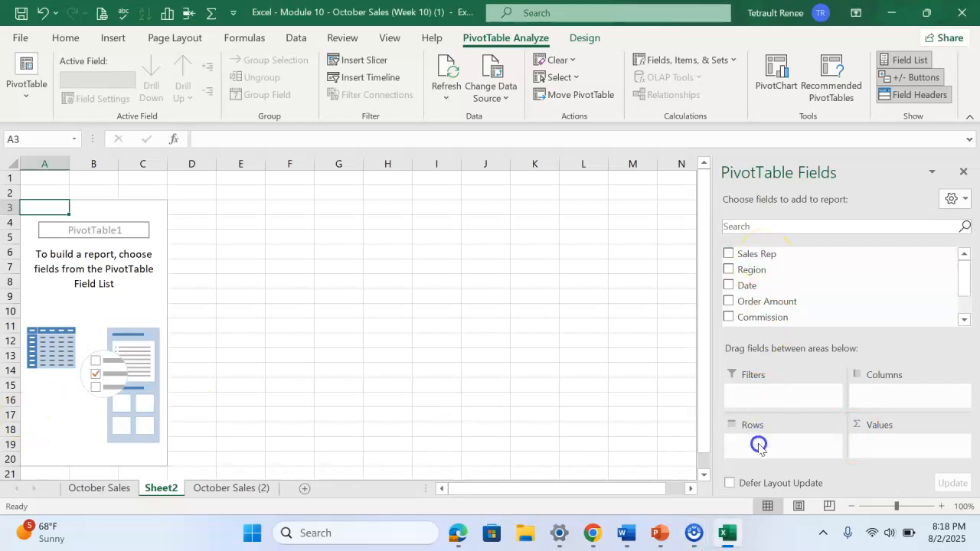
pyautogui.moveTo(770, 257); pyautogui.dragTo(771, 418)
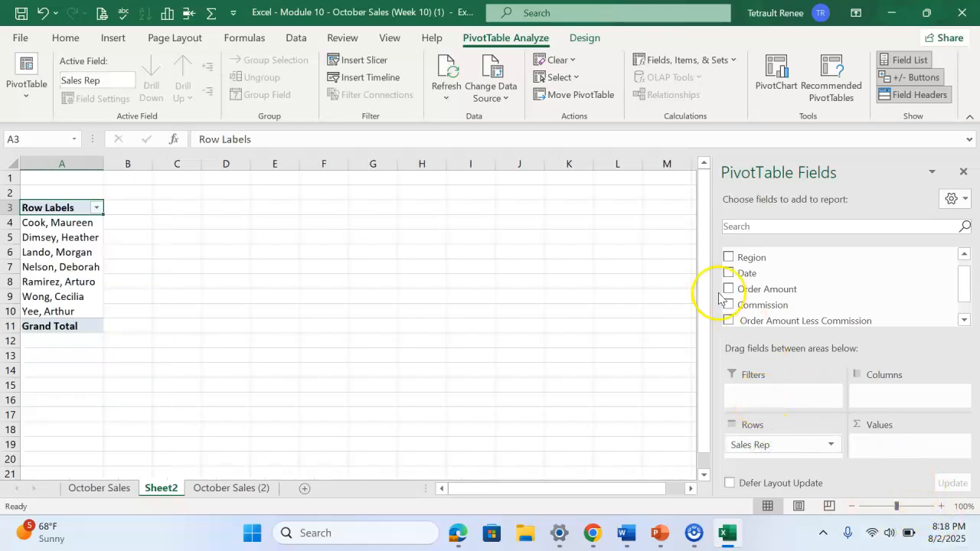
pyautogui.moveTo(741, 289); pyautogui.dragTo(866, 435)
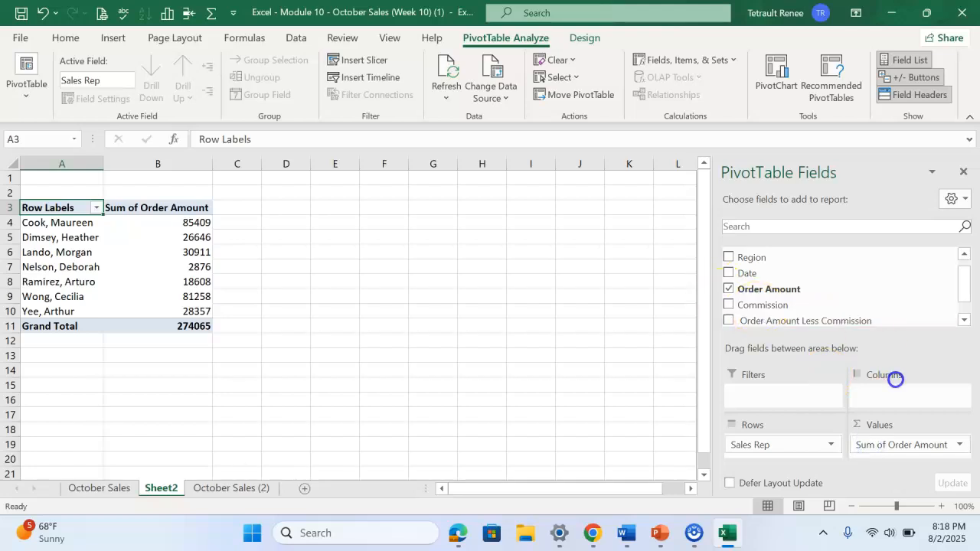
pyautogui.moveTo(896, 455); pyautogui.dragTo(895, 455)
pyautogui.click(966, 455)
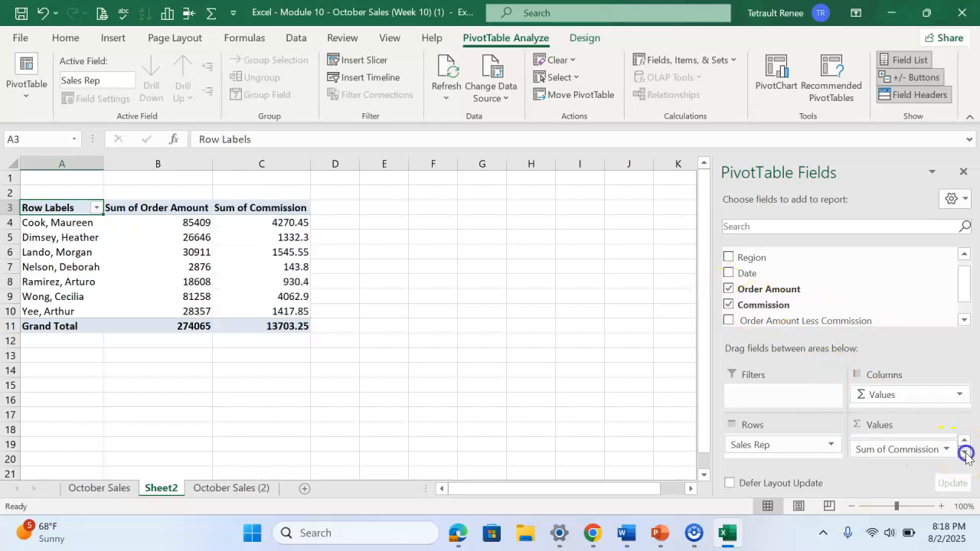
pyautogui.moveTo(756, 321); pyautogui.dragTo(890, 461)
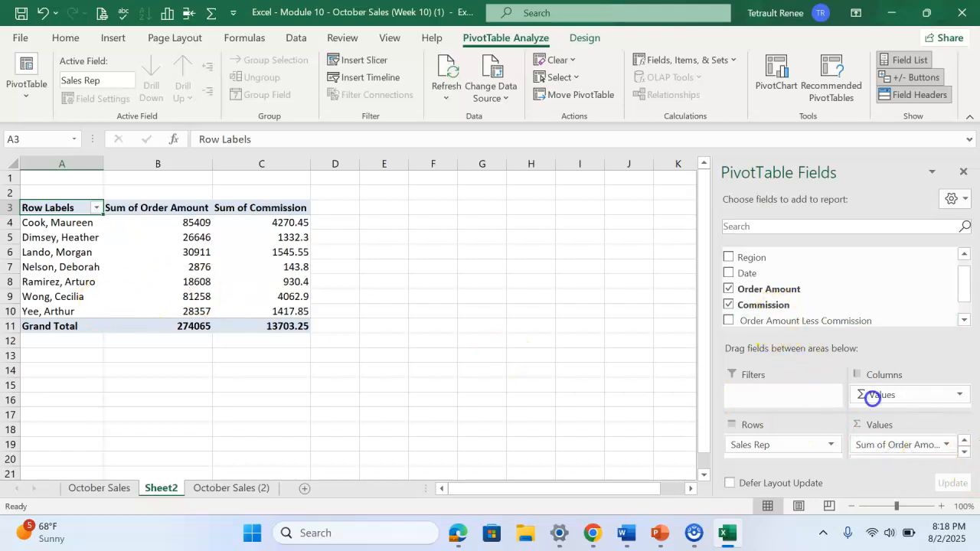
pyautogui.moveTo(904, 455); pyautogui.dragTo(901, 453)
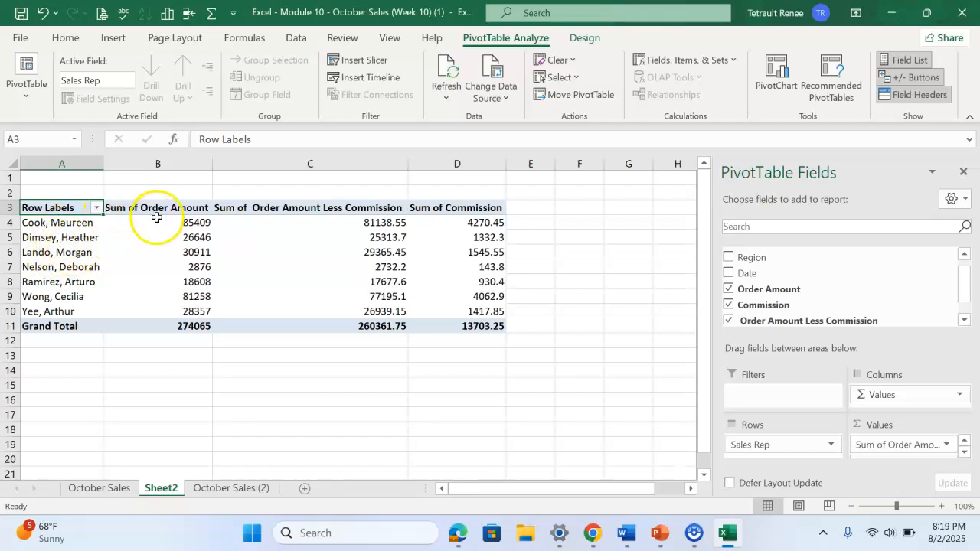
# Apply the Accounting number format with dollar signs to all PivotTable values in B4:D11, including the grand total
pyautogui.moveTo(167, 223); pyautogui.dragTo(164, 328)
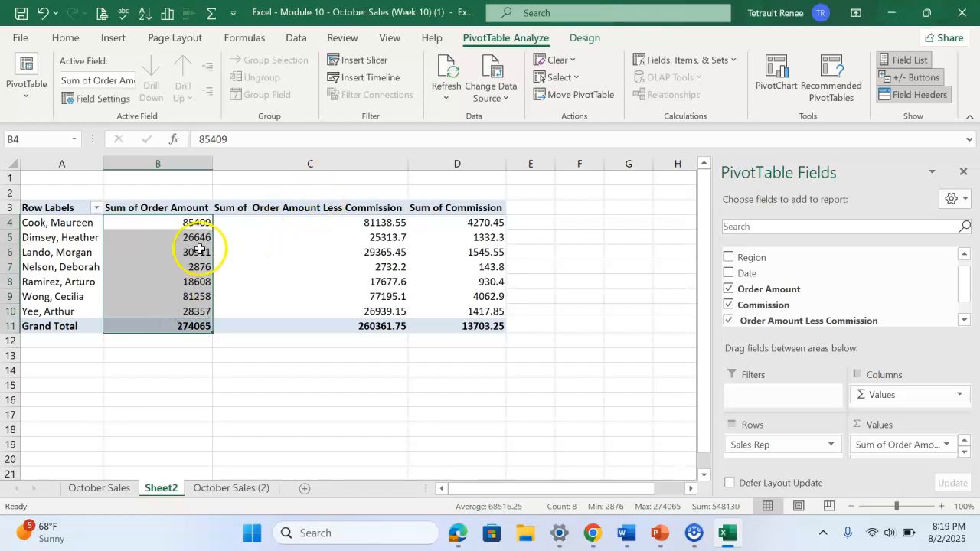
pyautogui.moveTo(182, 224); pyautogui.dragTo(482, 327)
pyautogui.click(66, 37)
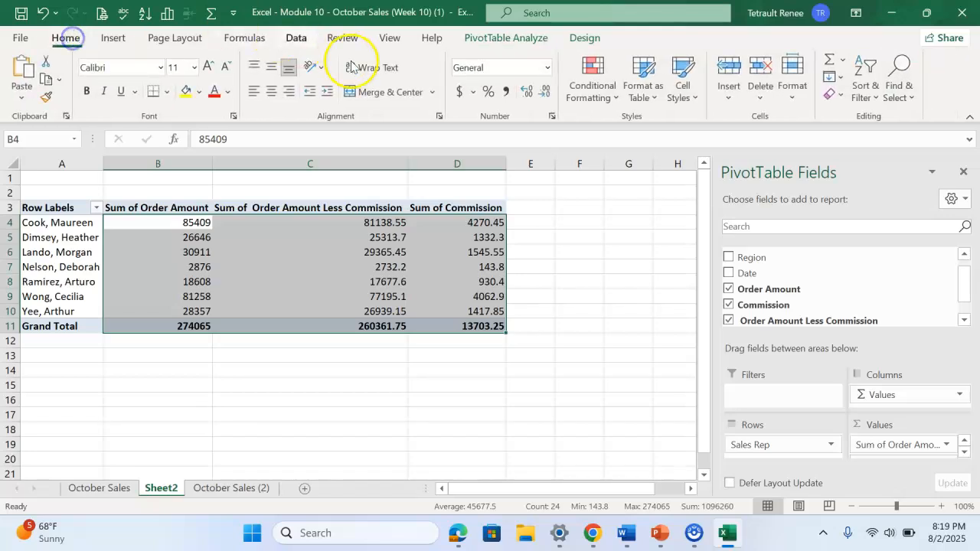
pyautogui.click(460, 91)
pyautogui.click(415, 360)
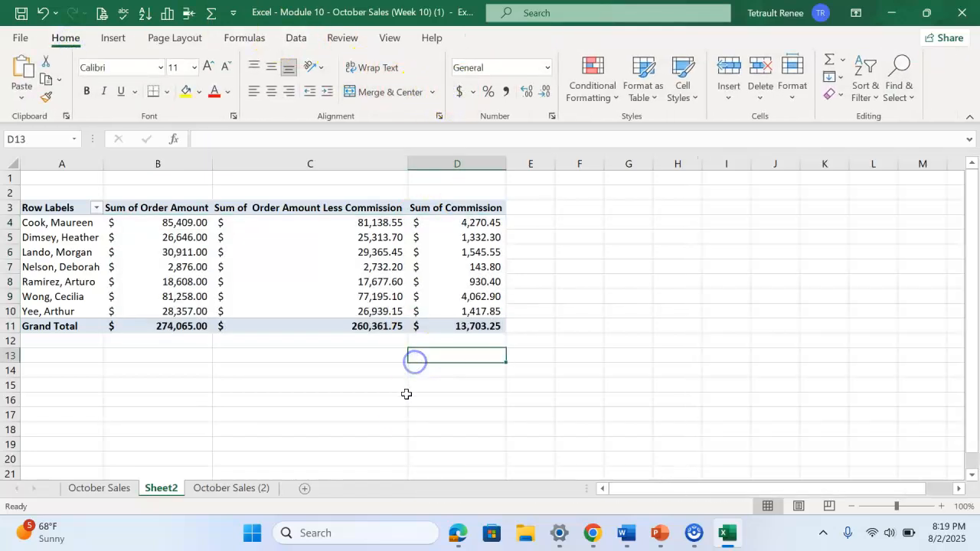
pyautogui.click(348, 413)
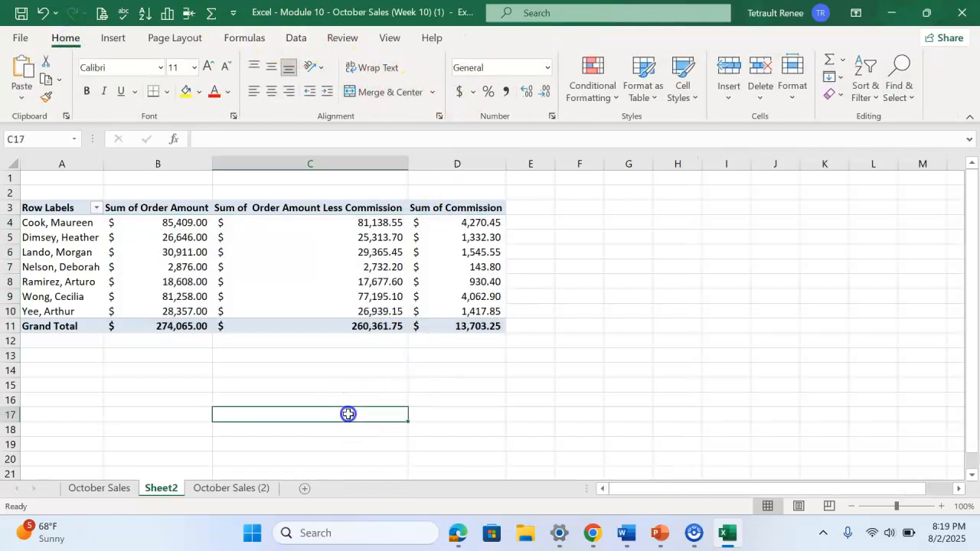
pyautogui.click(258, 312)
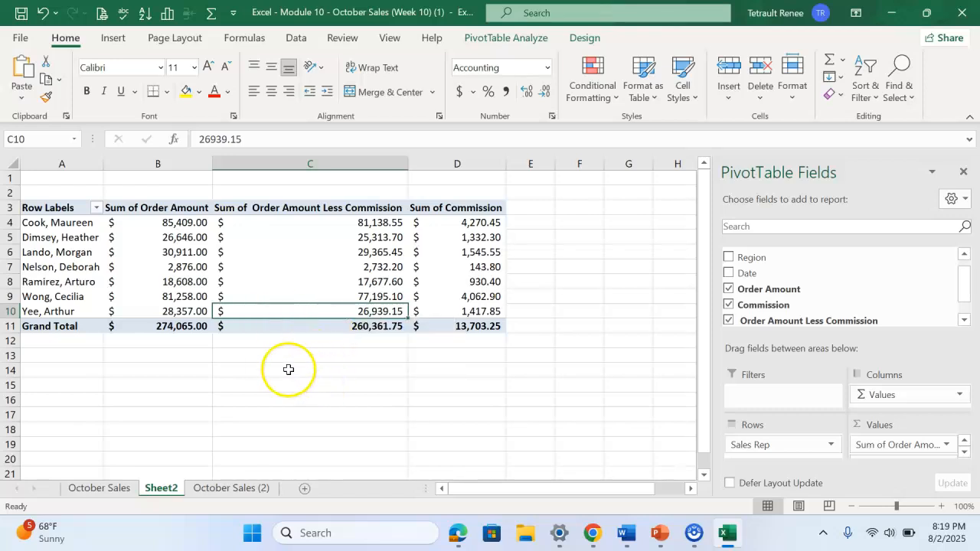
# From the October Sales (2) table, insert the recommended PivotTable that sums Order Amount Less Commission, Order Amount and Commission by Sales Rep
pyautogui.click(219, 490)
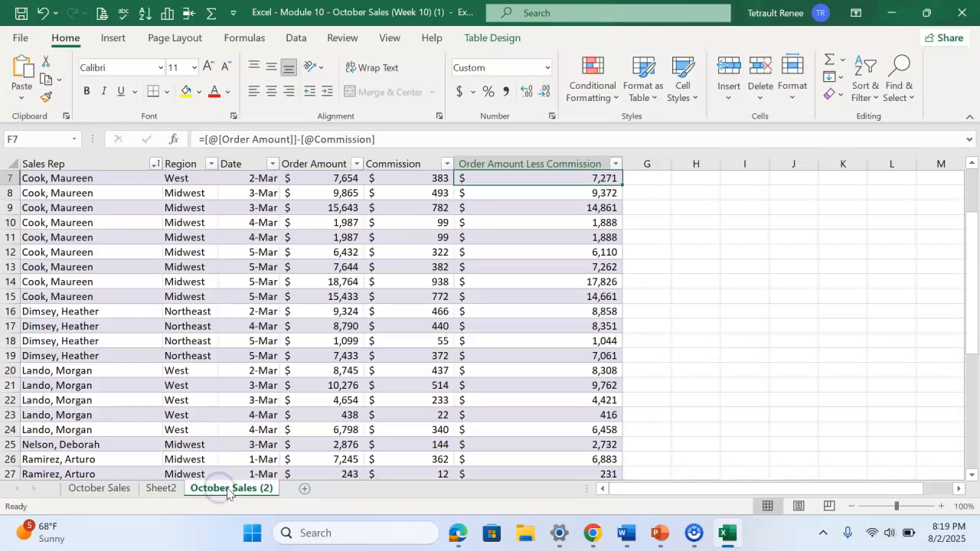
pyautogui.click(113, 38)
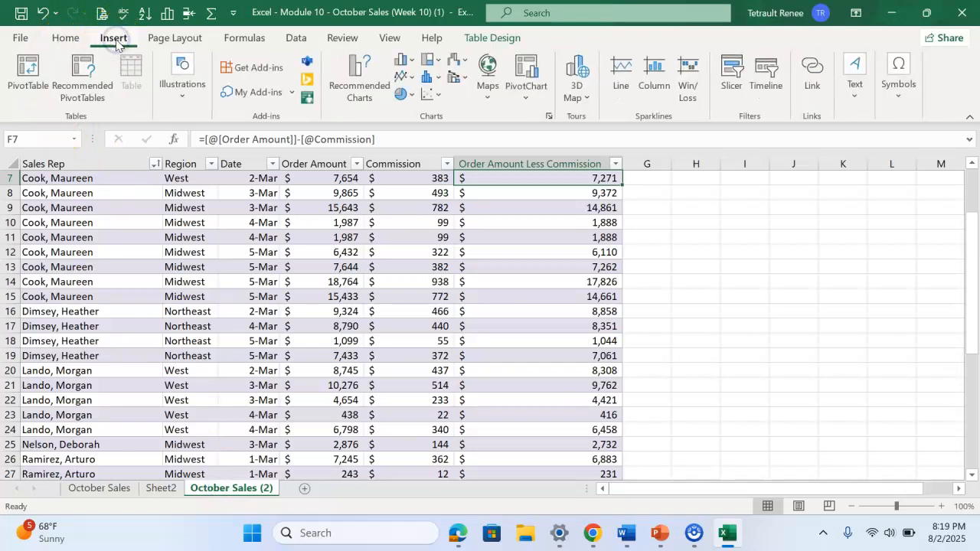
pyautogui.click(80, 89)
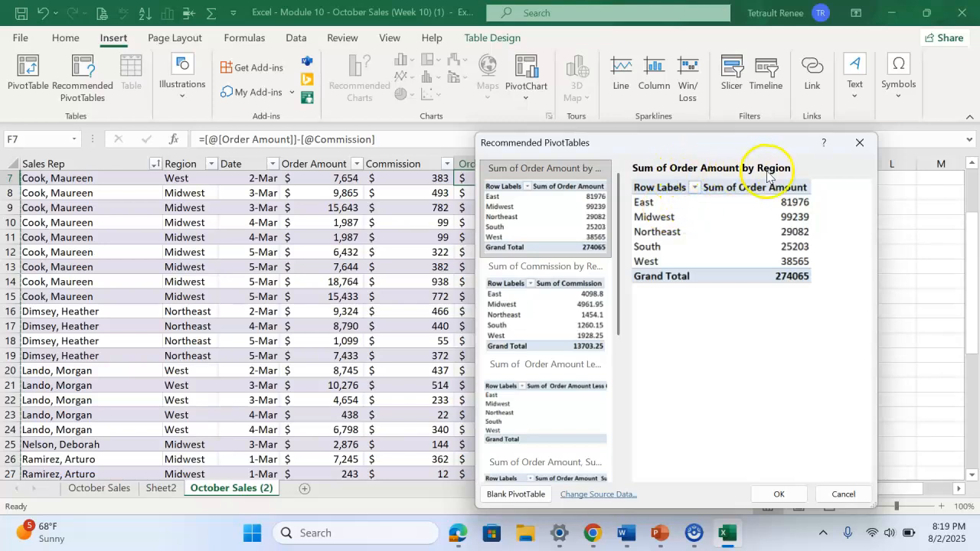
pyautogui.click(582, 317)
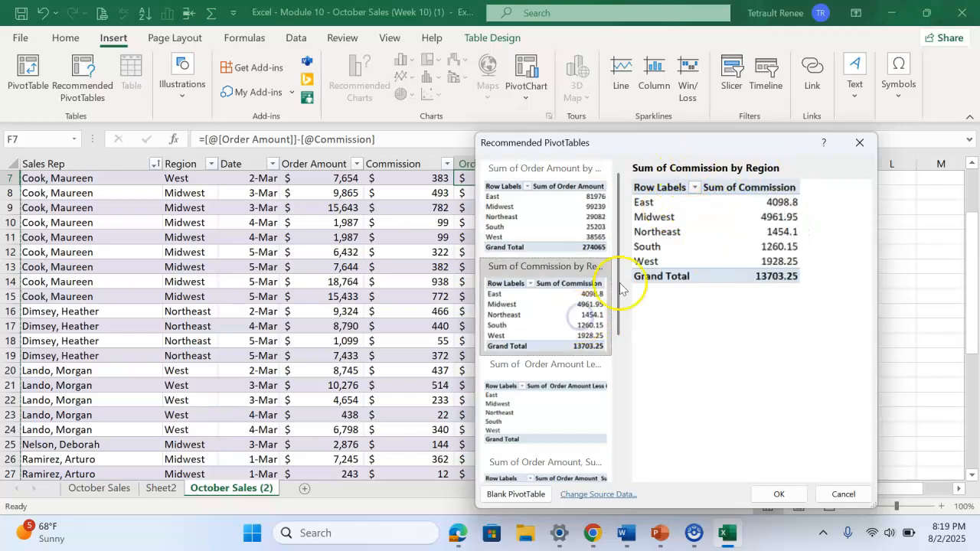
pyautogui.click(546, 398)
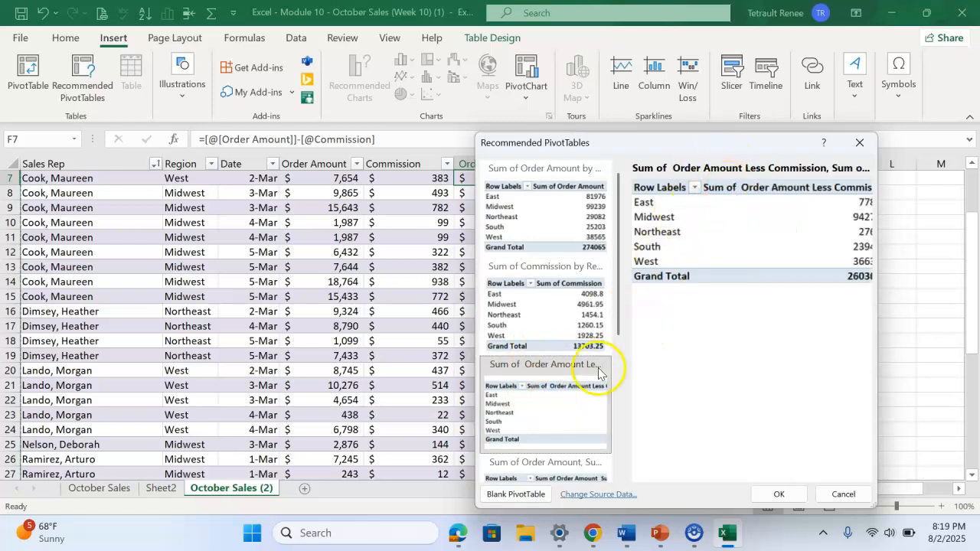
pyautogui.scroll(-3, 564, 422)
pyautogui.click(546, 455)
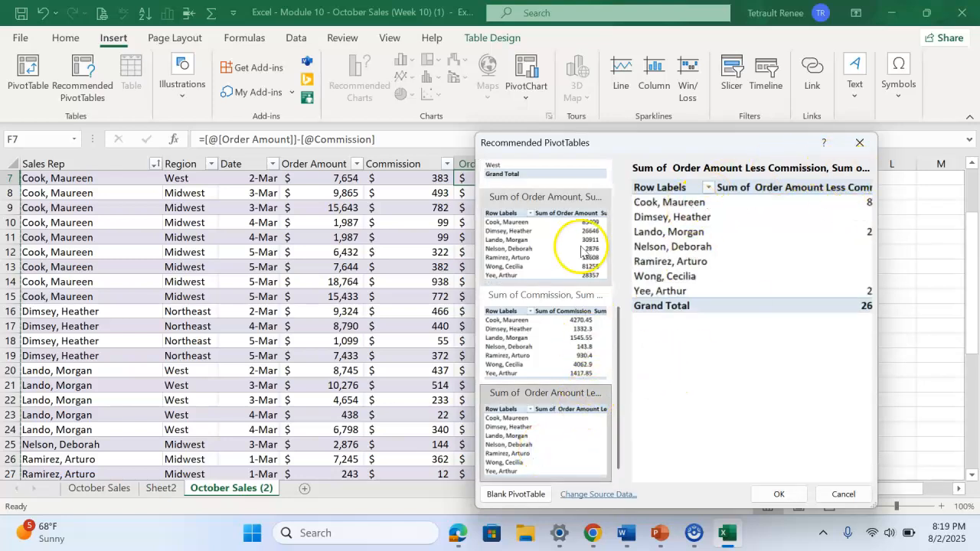
pyautogui.click(784, 494)
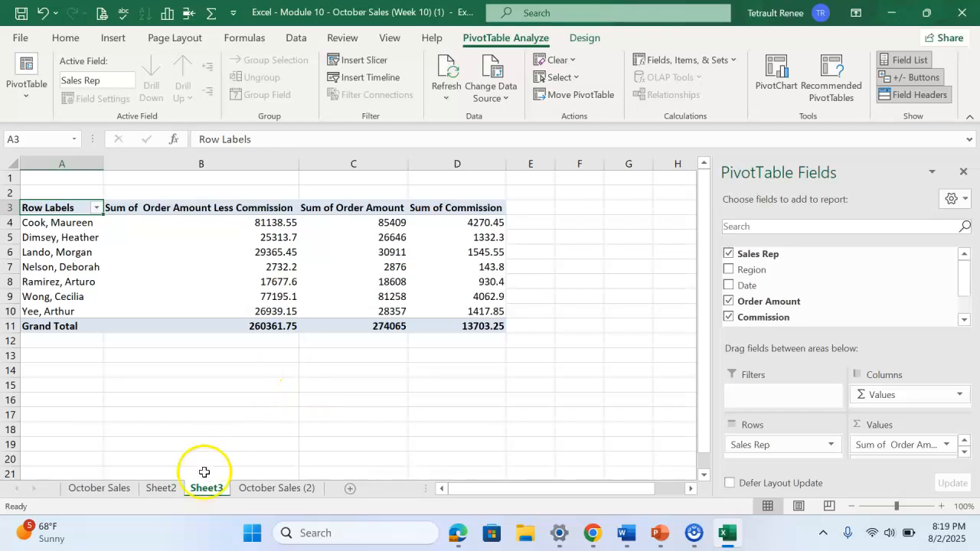
# Compare the recommended PivotTable on Sheet3 with the manually built one on Sheet2
pyautogui.click(257, 496)
pyautogui.click(161, 488)
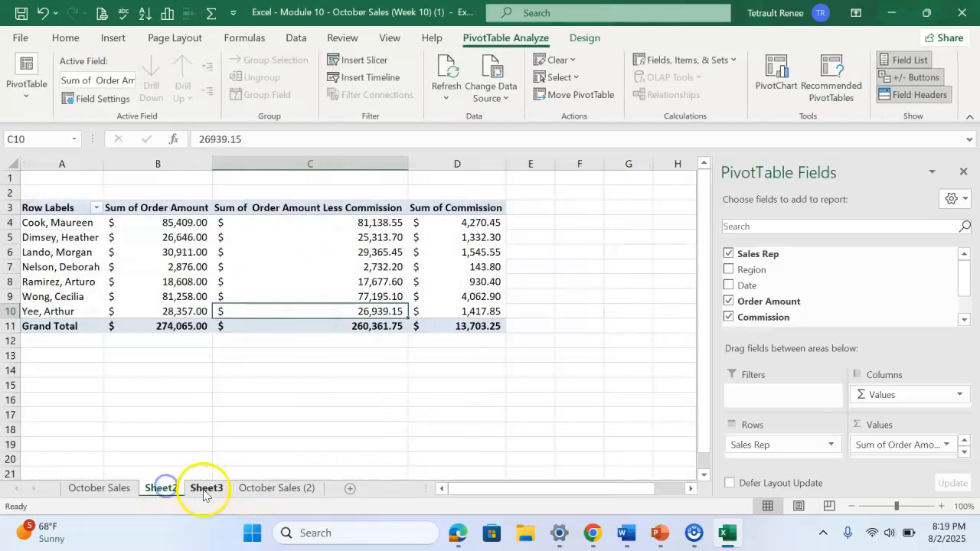
pyautogui.click(204, 490)
# Apply the Accounting number format to the Sheet3 PivotTable values in B4:D11, and return to the October Sales sheet
pyautogui.moveTo(240, 224); pyautogui.dragTo(502, 327)
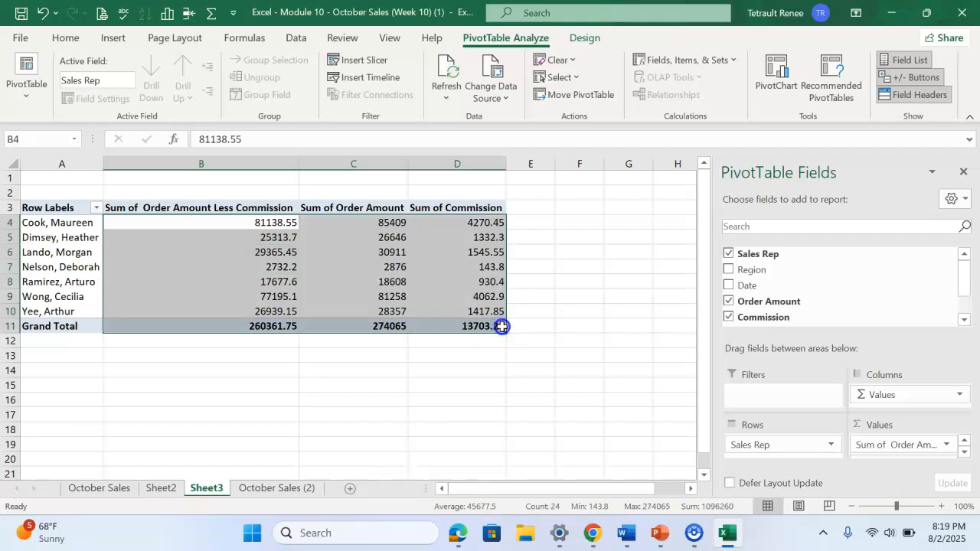
pyautogui.click(66, 37)
pyautogui.click(459, 91)
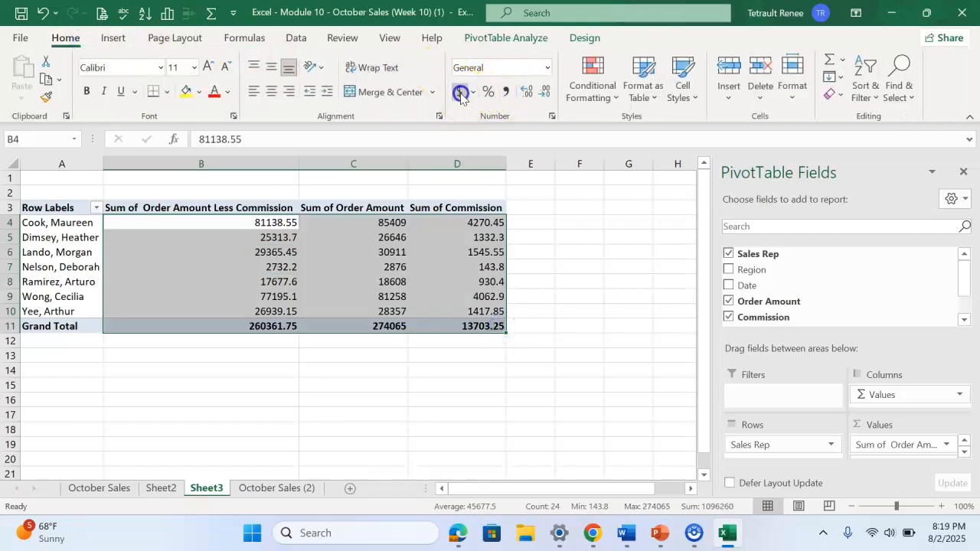
pyautogui.click(379, 415)
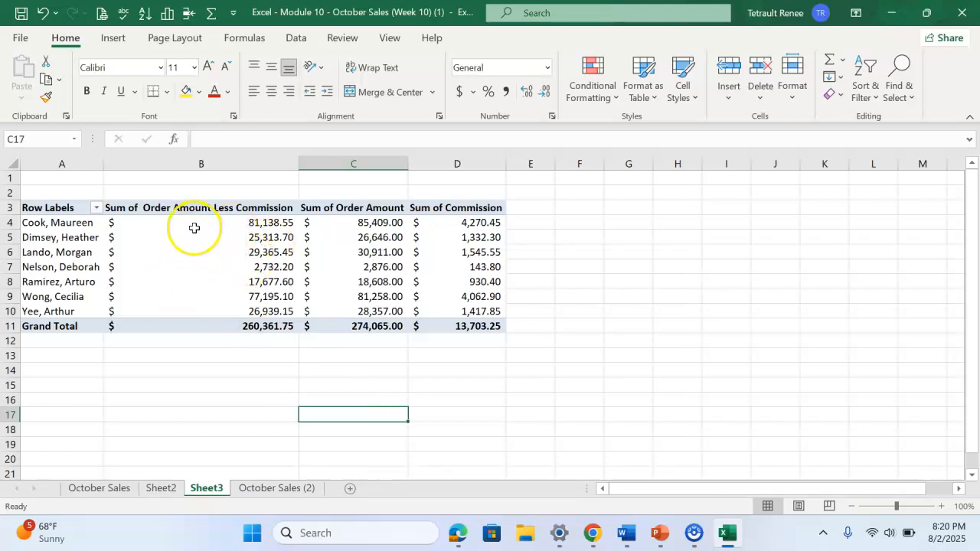
pyautogui.click(123, 488)
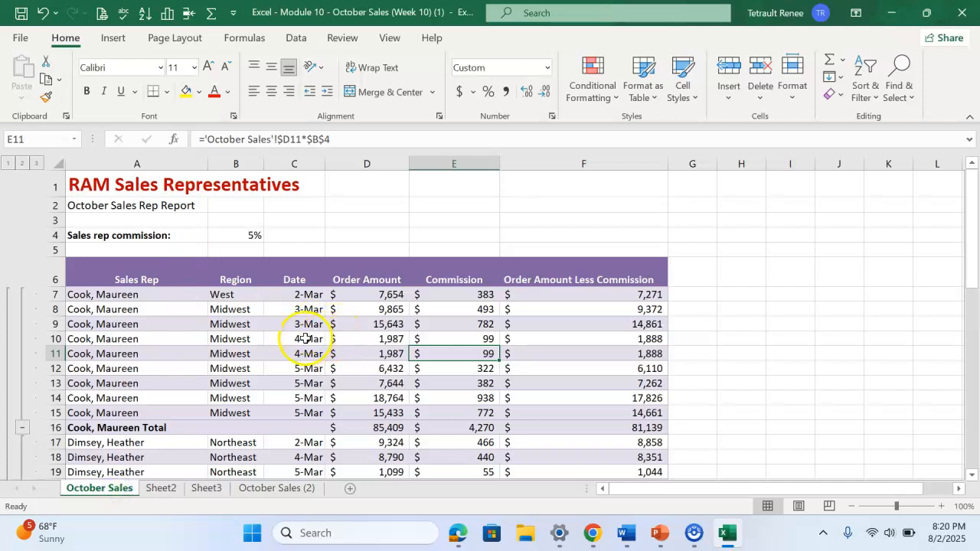